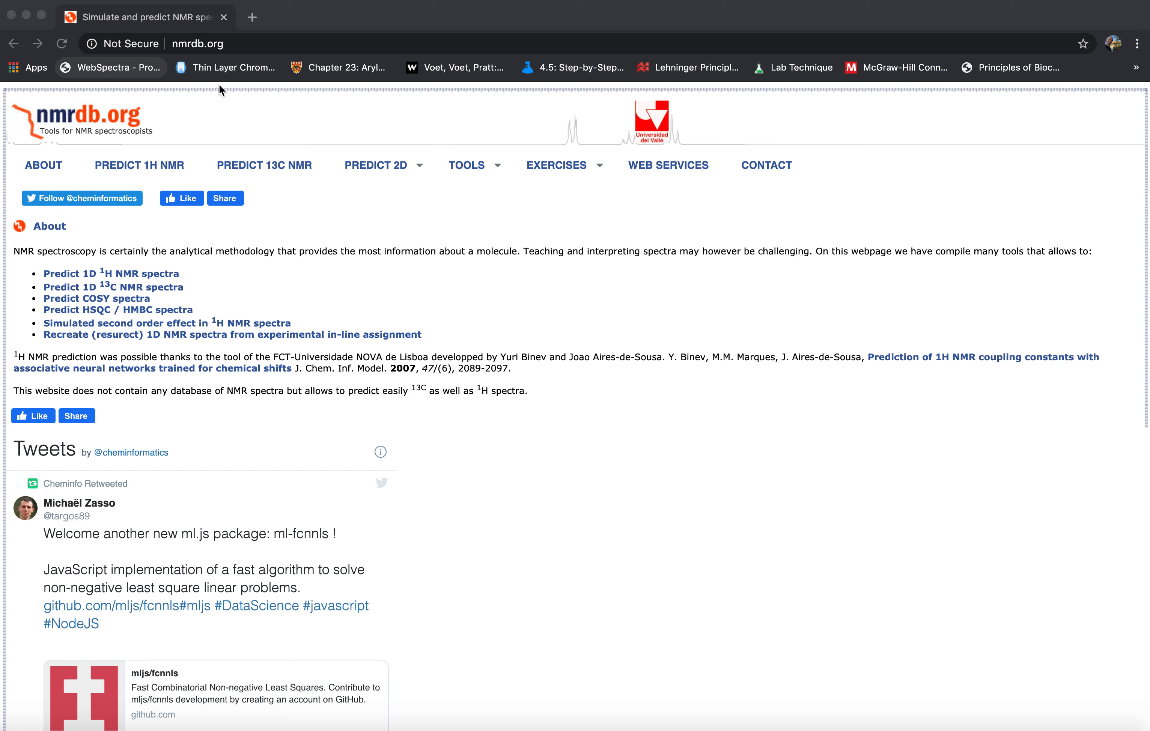
Go to nmrdb.org and open its 1H NMR prediction page.
click(242, 44)
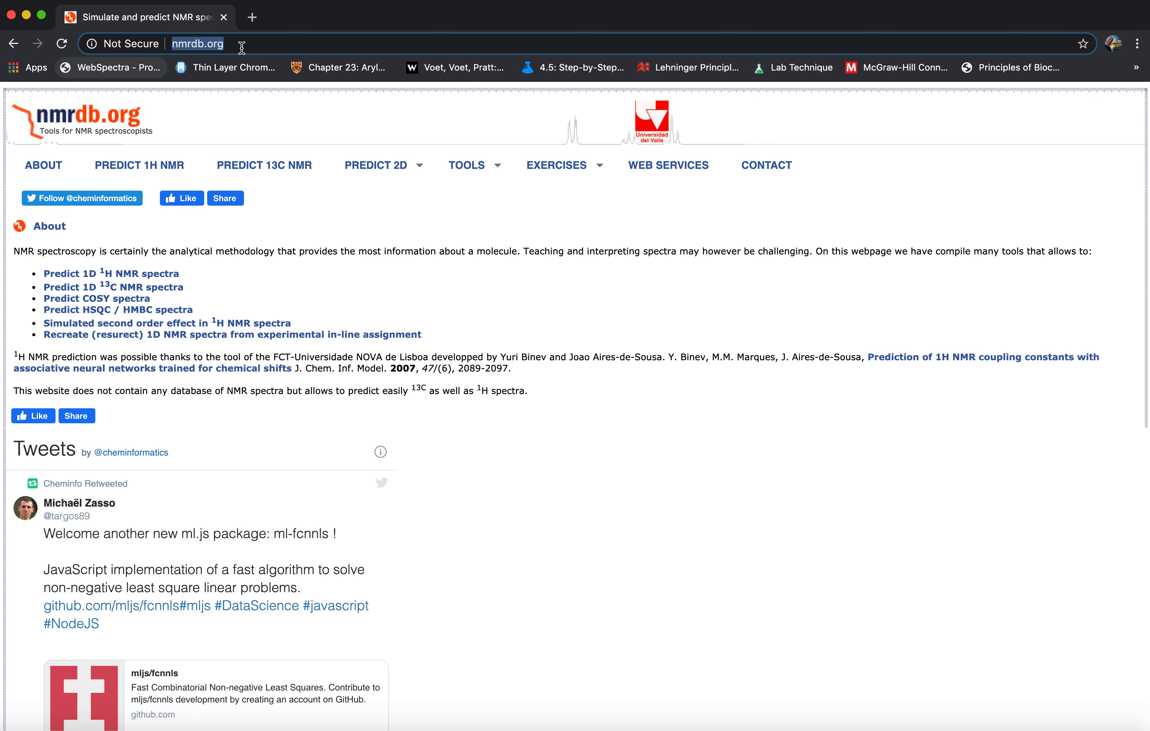
text(nmrdb.org)
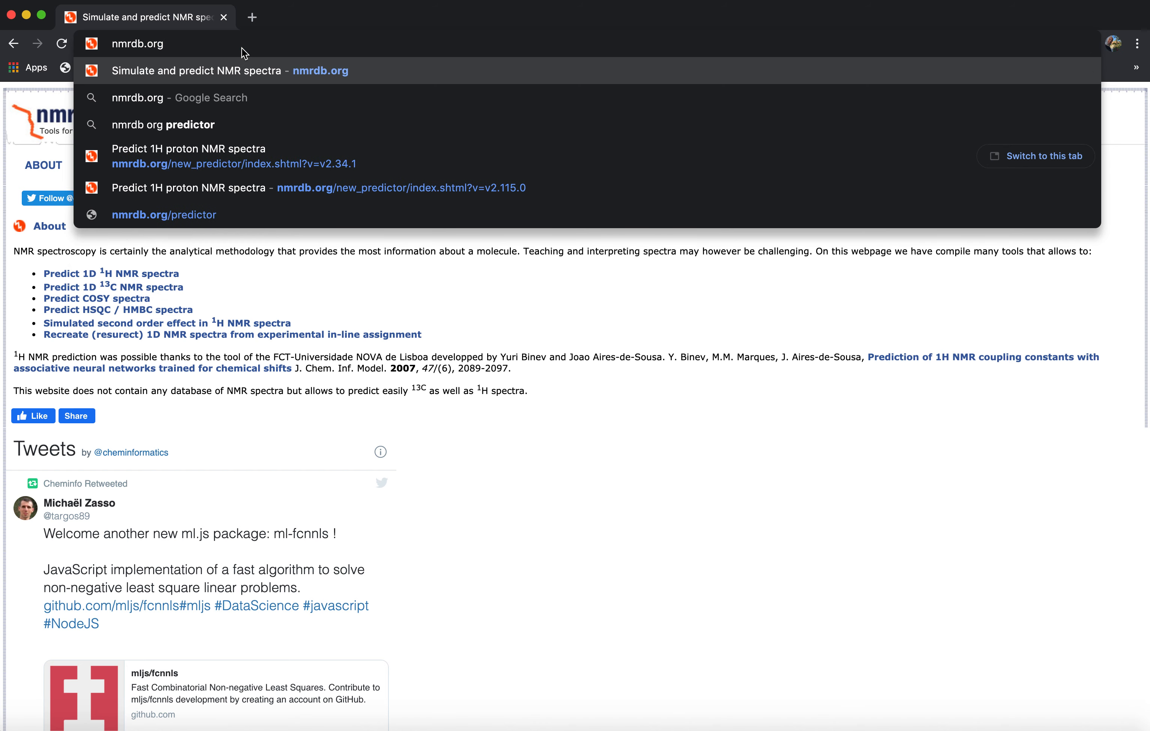
key(Return)
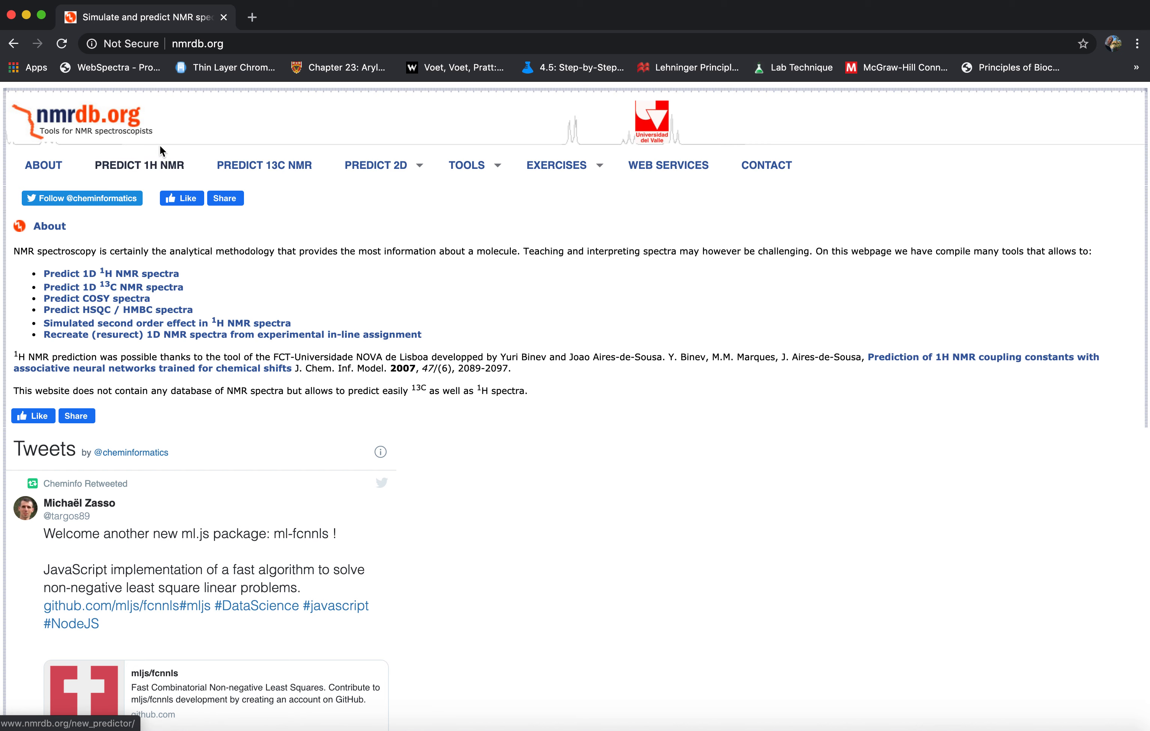
click(135, 167)
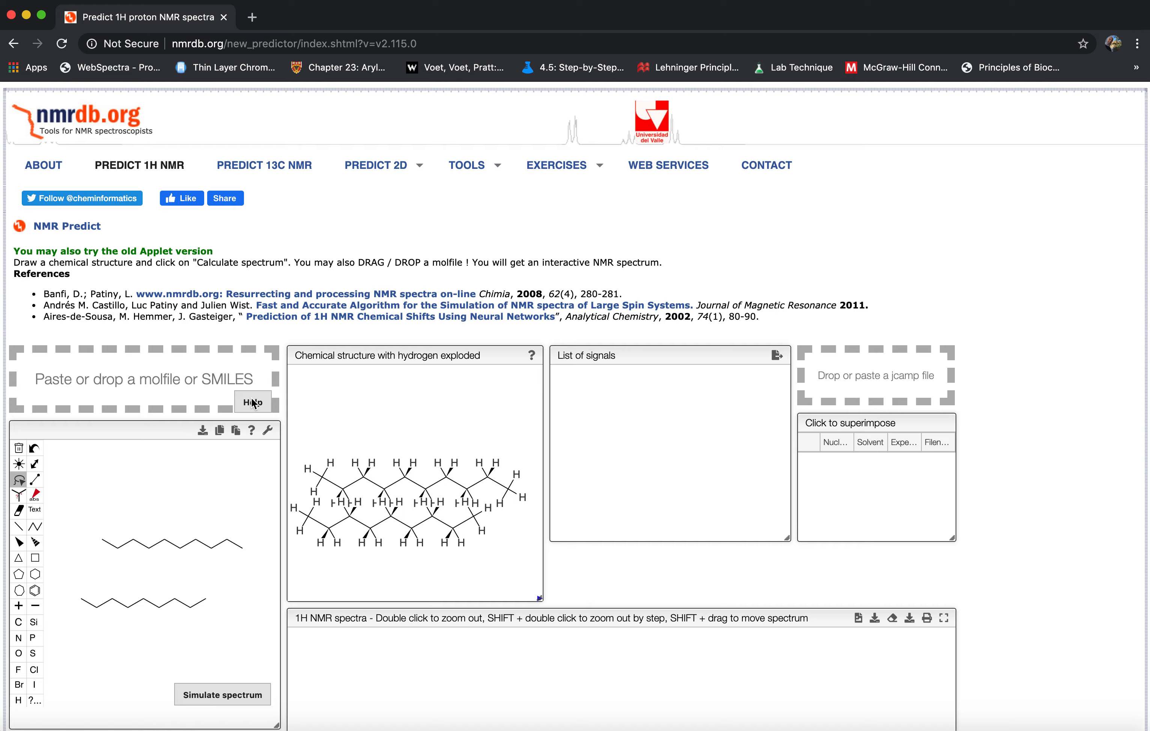
Clear the two existing carbon chains from the structure drawing canvas.
scroll(252, 403, down, 5)
scroll(71, 362, down, 2)
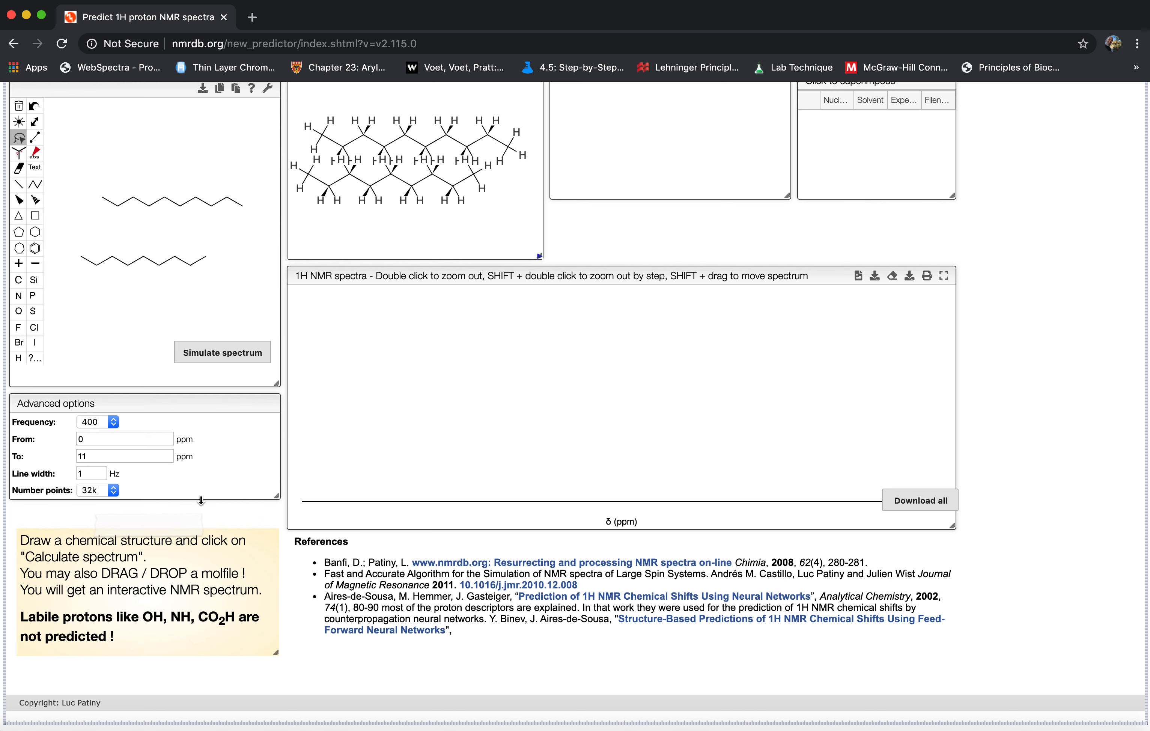
scroll(201, 500, up, 2)
scroll(201, 501, up, 3)
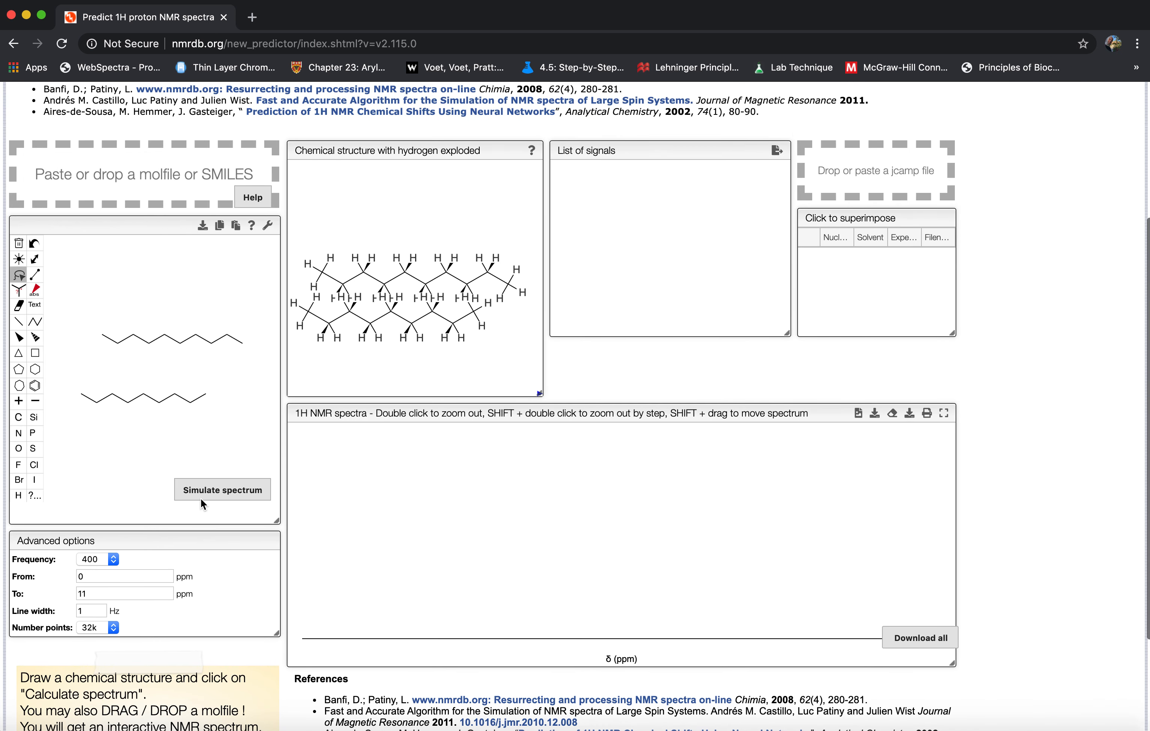
click(23, 249)
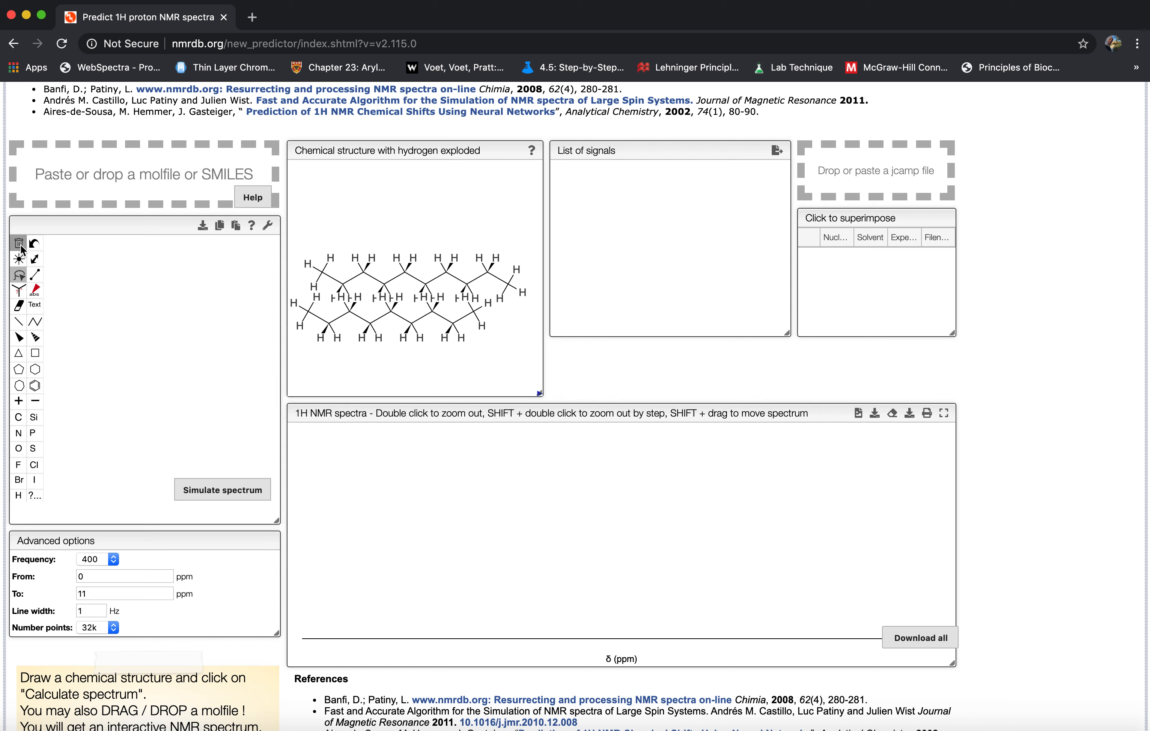
Load nmrdb.org again and reopen the 1H NMR prediction page.
click(214, 44)
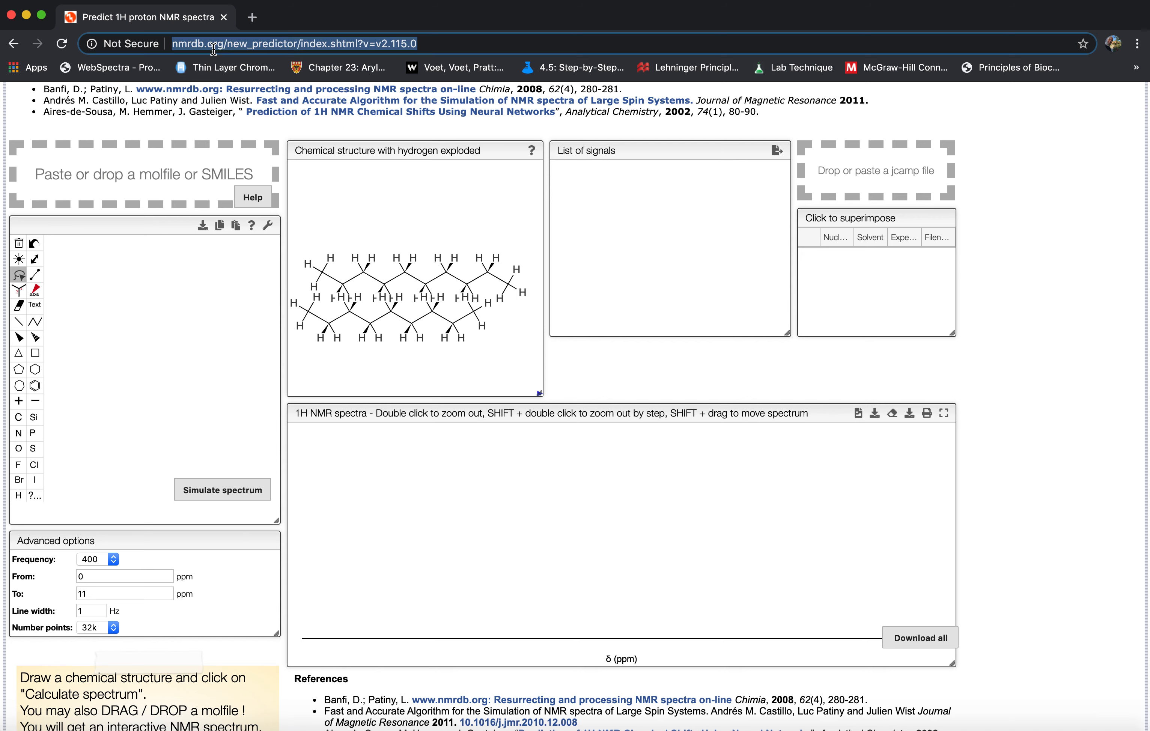
text(nmrd)
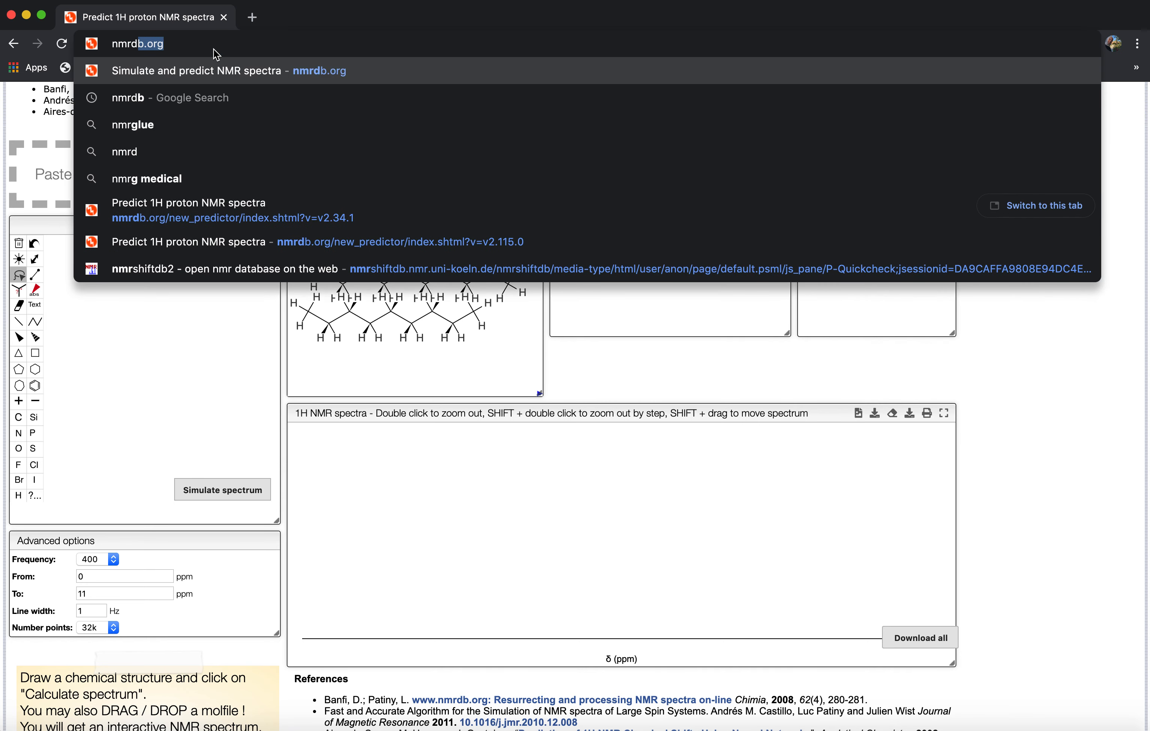
text(b.org)
key(Return)
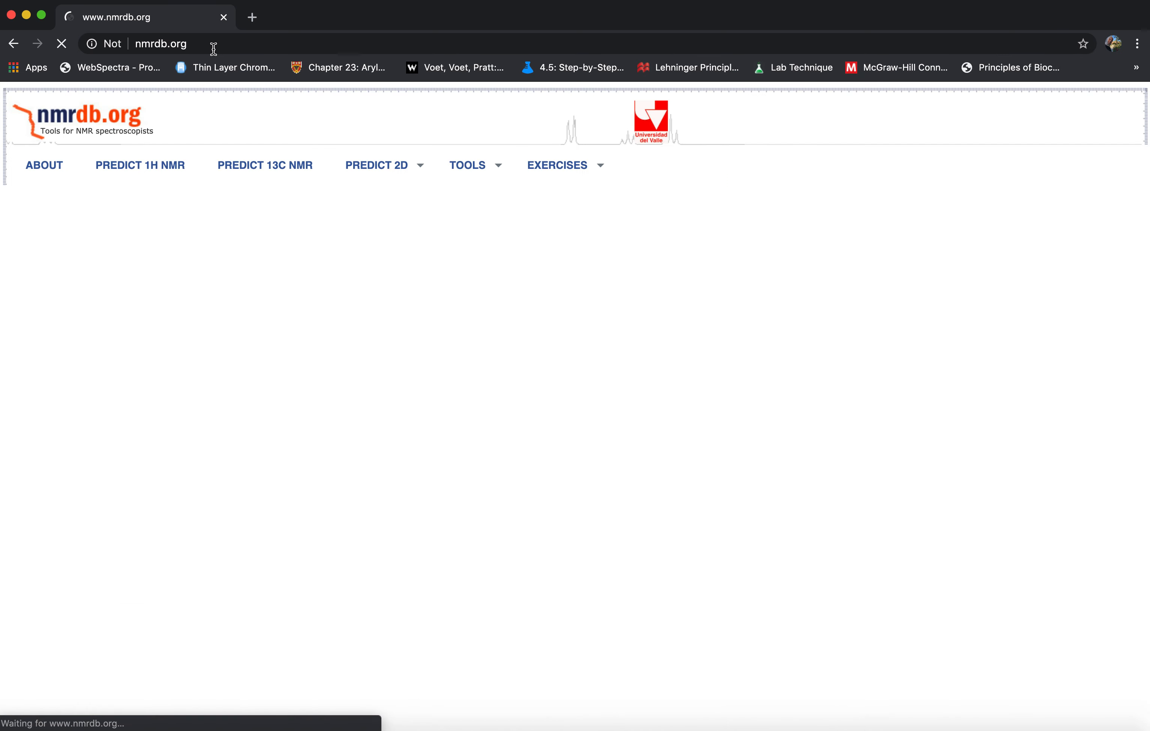
click(151, 166)
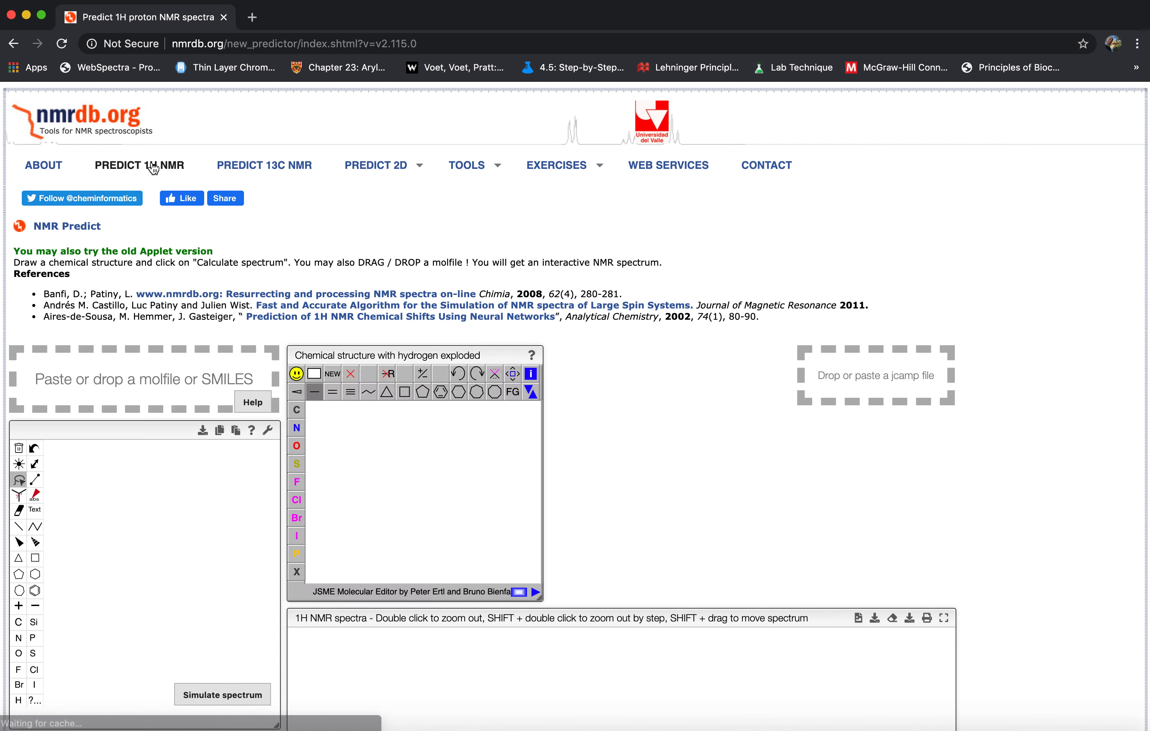
Draw a benzene ring and a separate seven-membered ring on the structure canvas.
scroll(225, 337, down, 3)
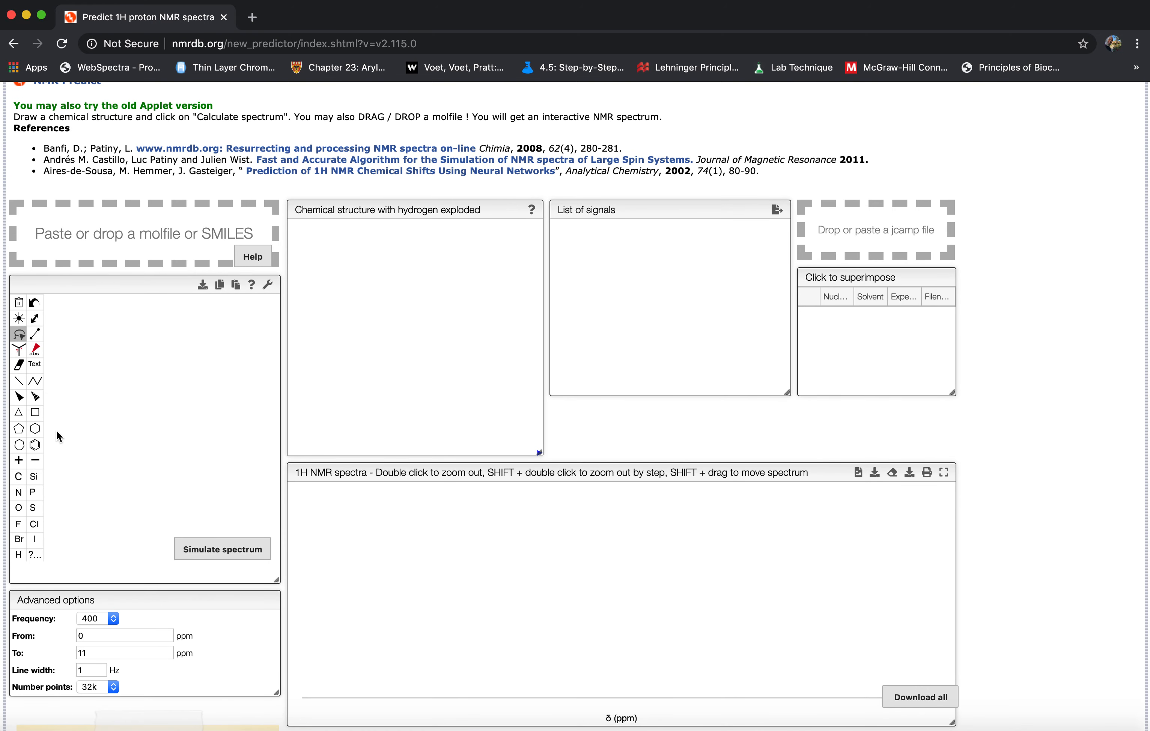
click(37, 445)
click(18, 445)
click(236, 344)
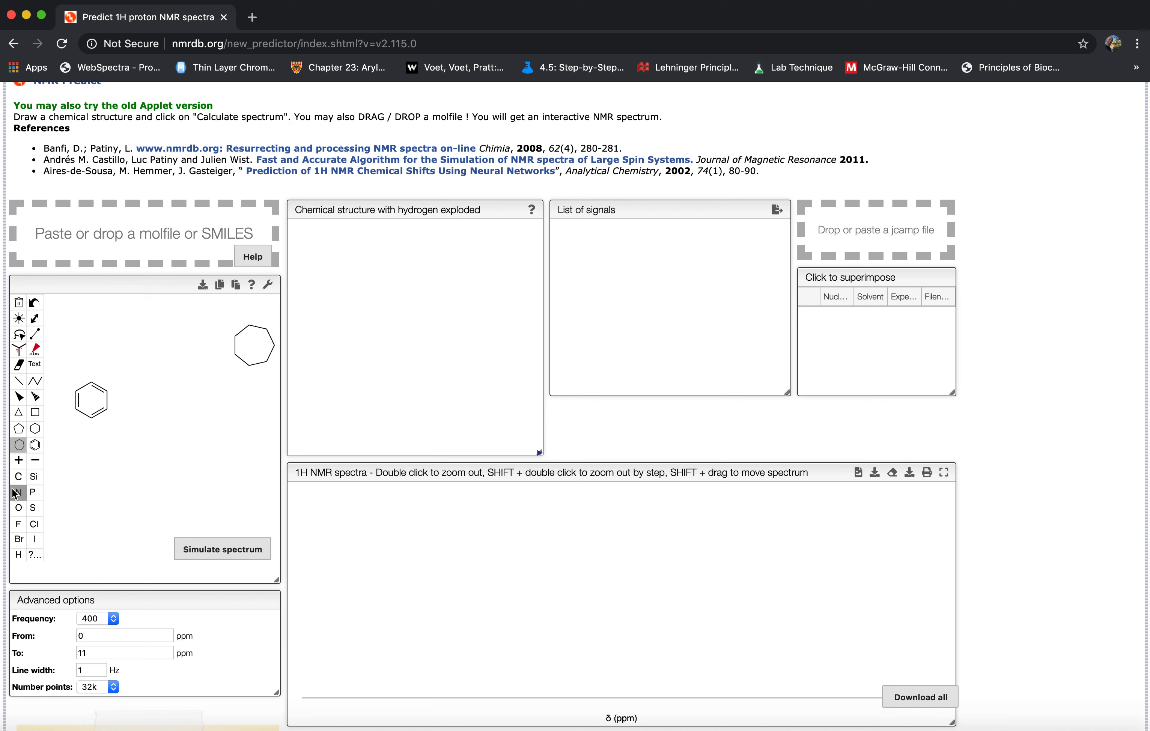
Undo the seven-membered ring and draw a cyclohexane ring beside the benzene ring.
click(33, 305)
click(37, 428)
click(166, 353)
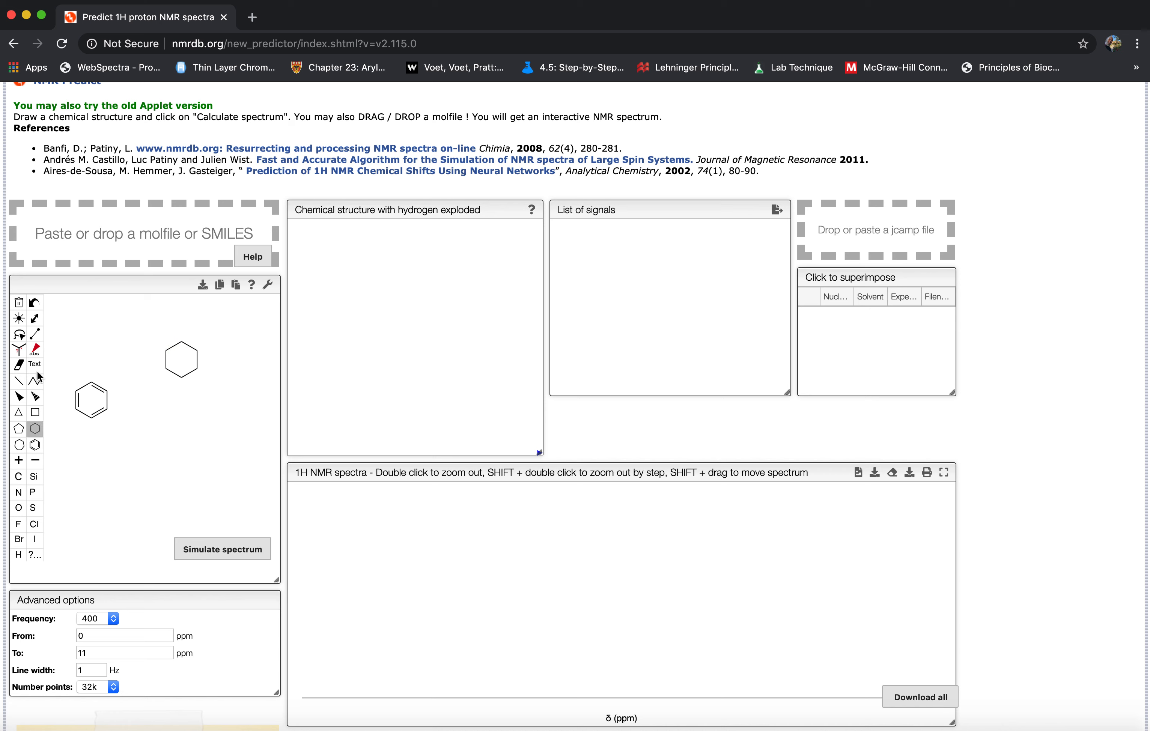
Attach a single bond to the benzene ring and another to the lowest carbon of the cyclohexane ring.
click(23, 381)
click(108, 390)
click(182, 376)
Change the cyclohexane's substituent and the opposite ring carbon to oxygen.
click(18, 508)
click(182, 396)
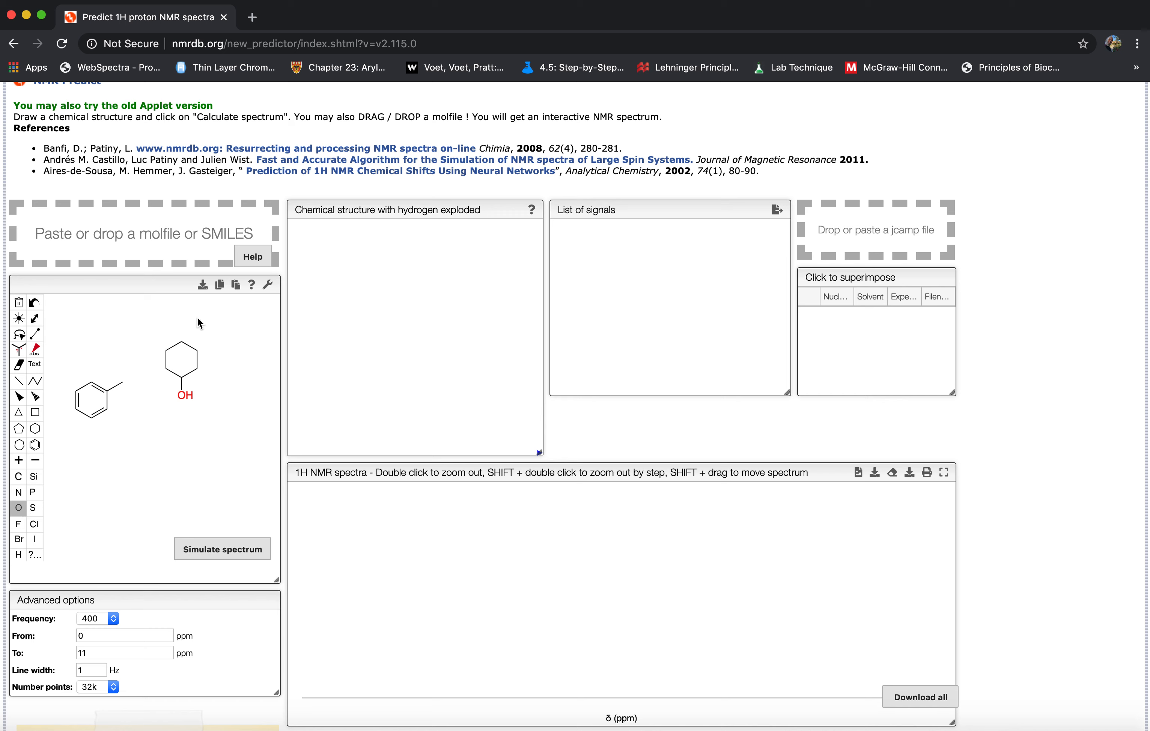
click(182, 342)
Try erasing a bond of the oxygen-containing ring and adding a wedge bond, and clear all structures from the canvas.
click(18, 365)
click(198, 363)
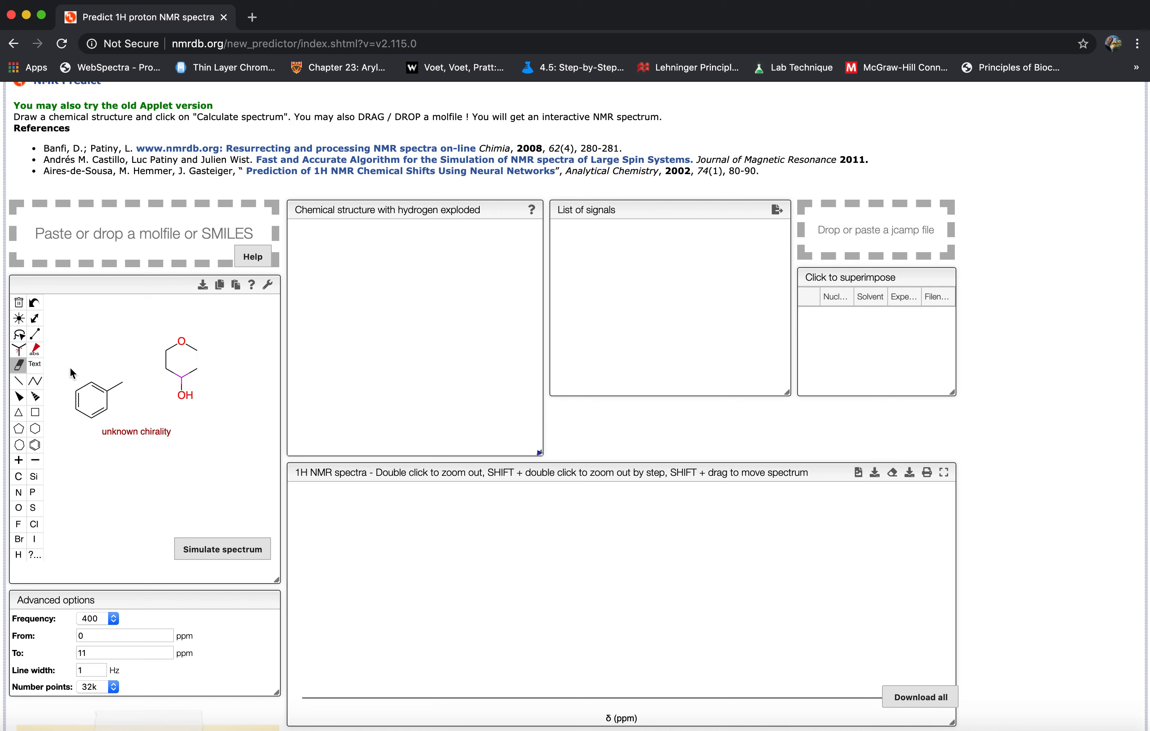
click(18, 397)
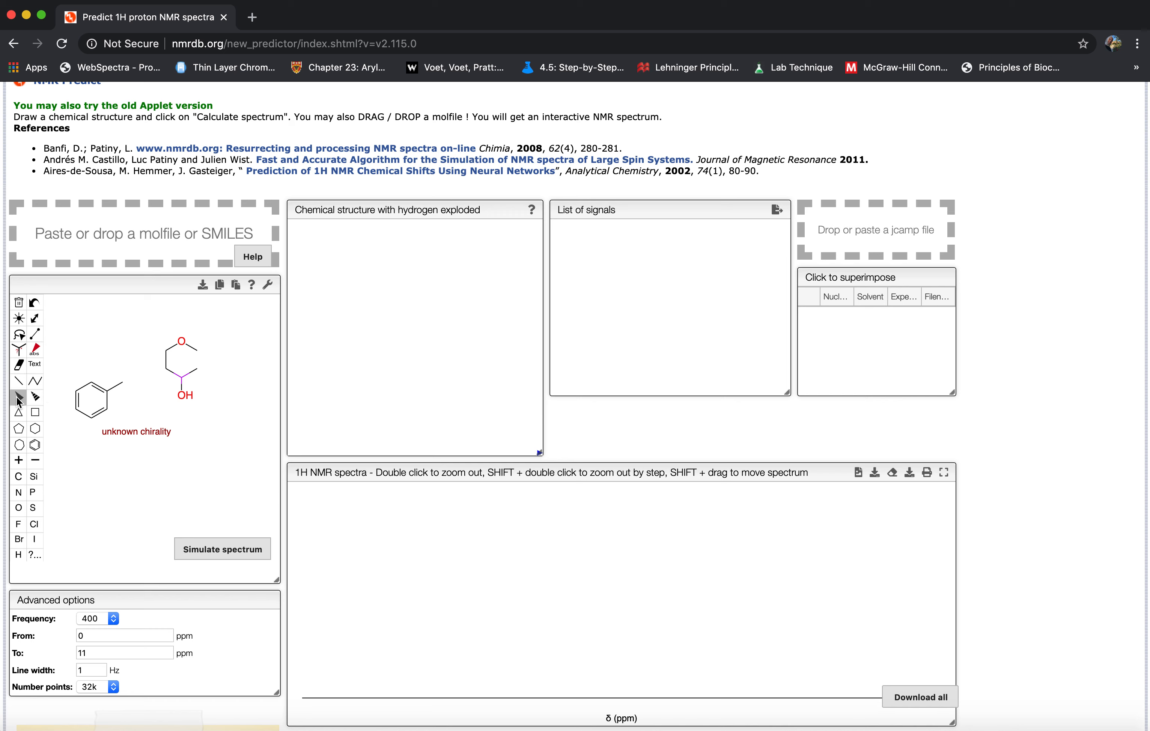
click(177, 350)
click(35, 300)
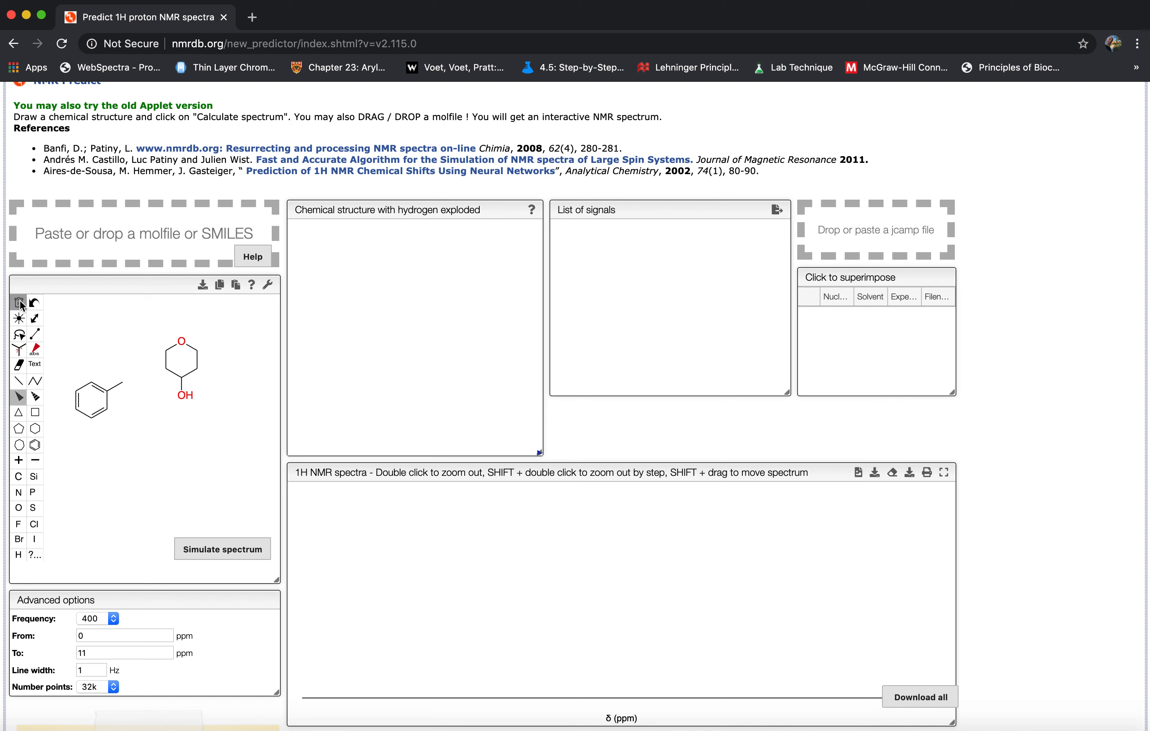
click(19, 304)
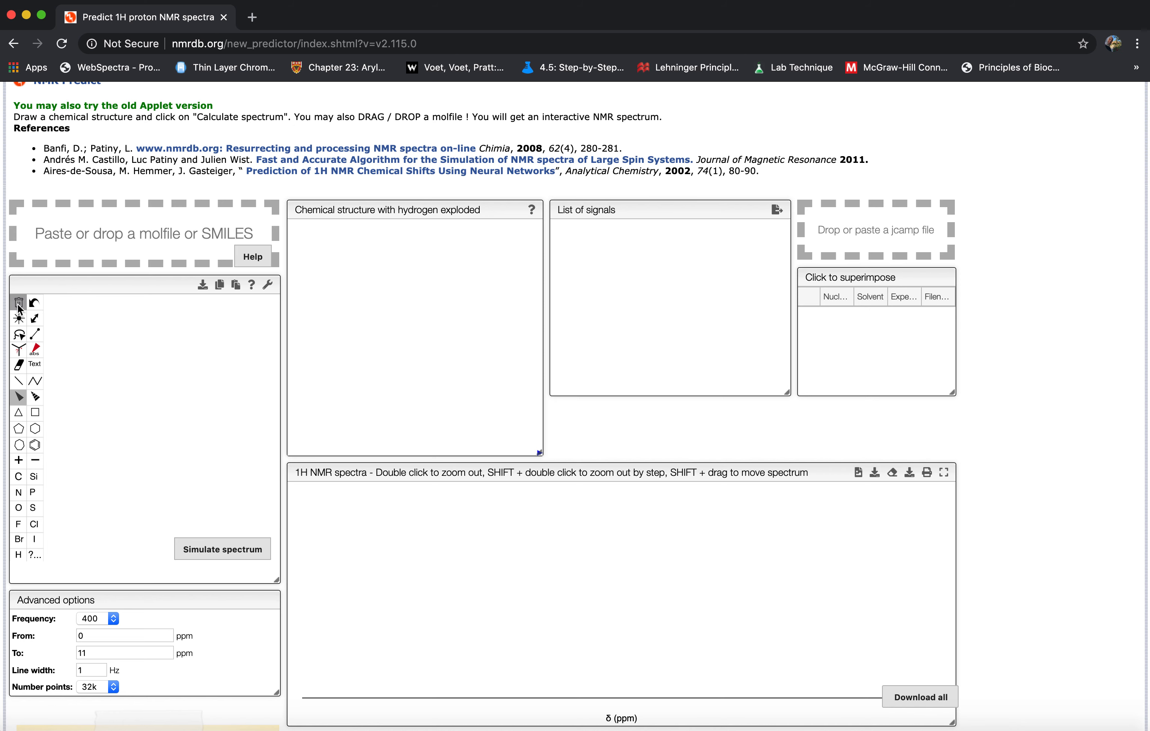
Try drawing a zigzag carbon chain with the chain tool and undo it.
click(41, 385)
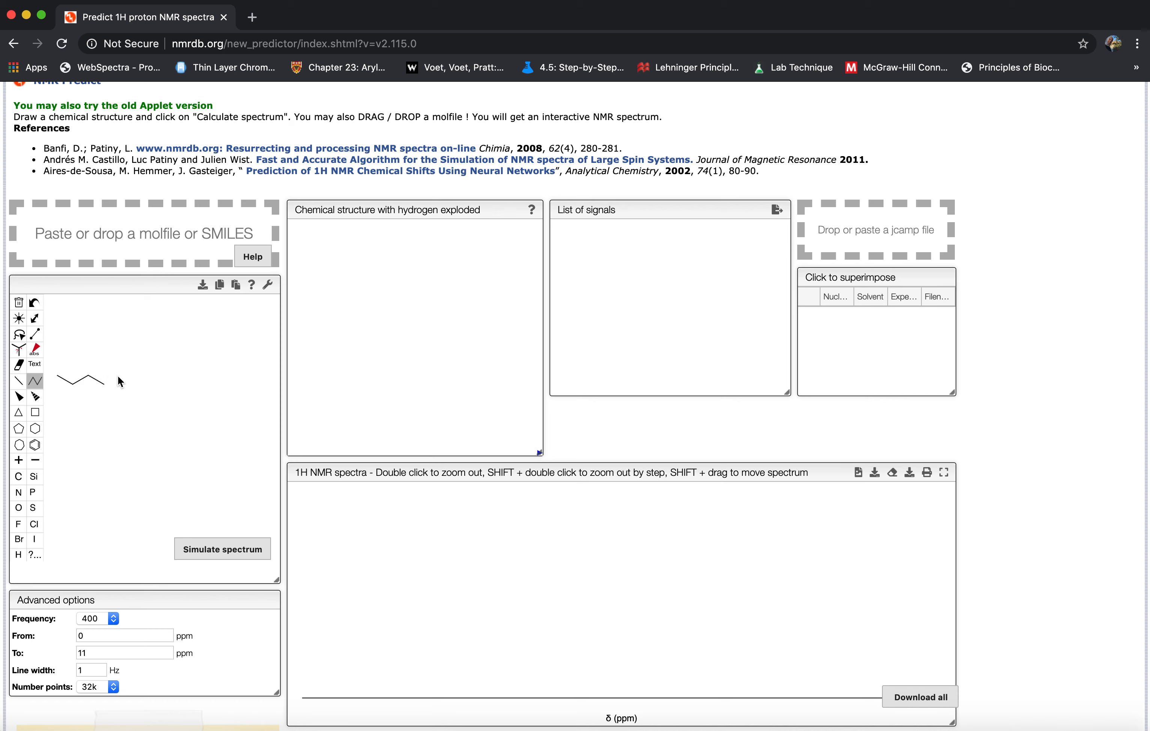
mouse_move(178, 385)
mouse_down()
mouse_move(194, 384)
mouse_move(166, 375)
mouse_up()
click(35, 305)
click(36, 305)
Draw a four-carbon chain with single bonds and add a two-carbon branch to its third carbon.
click(19, 380)
click(105, 381)
click(122, 390)
drag(122, 393, 123, 413)
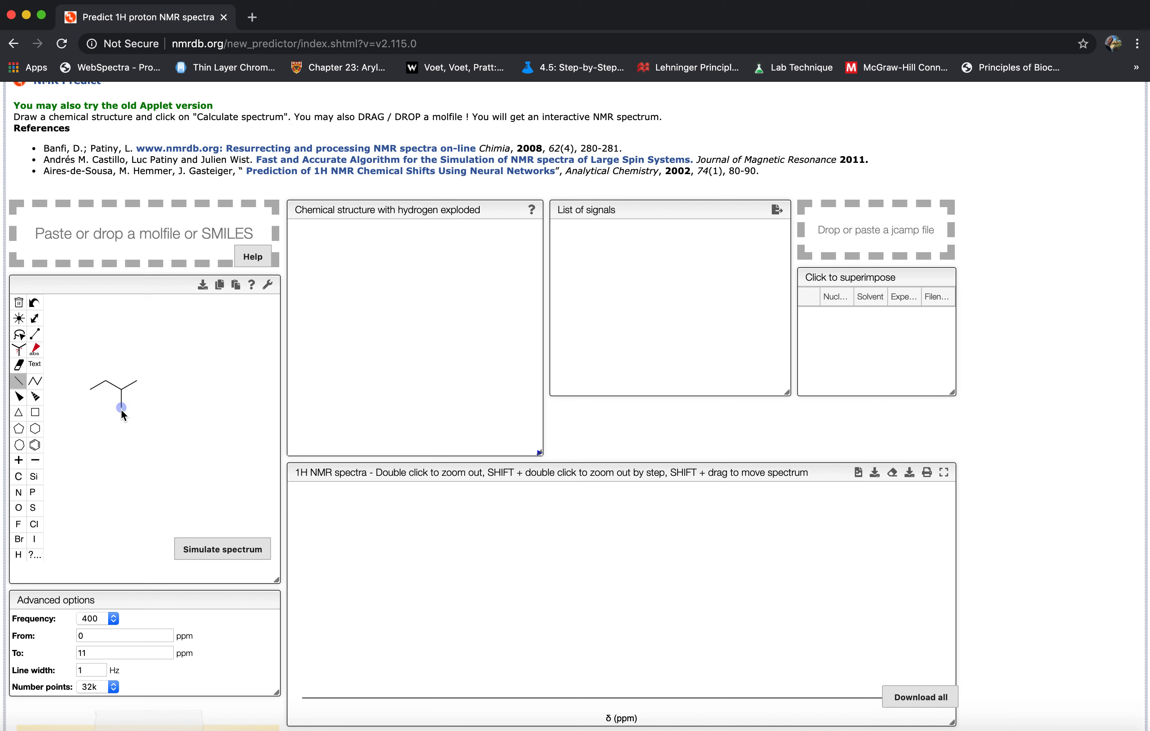
click(123, 411)
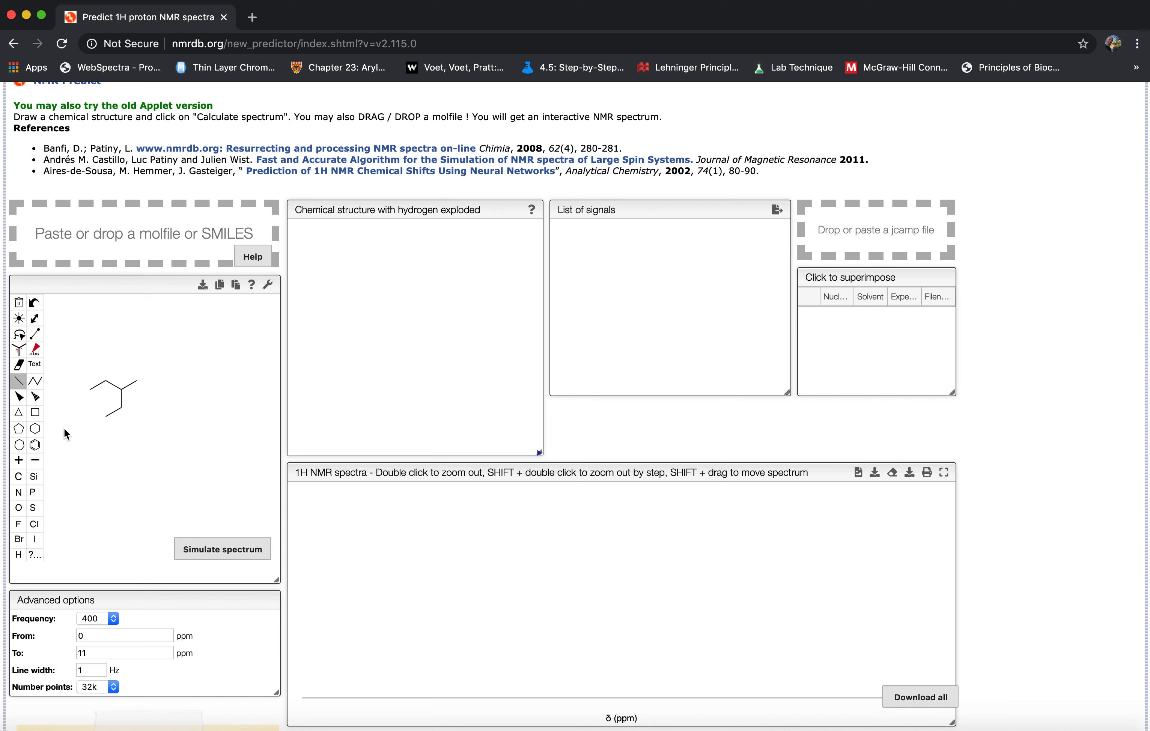
Change the branch's first carbon to oxygen and the chain's end carbon next to the branch point to bromine.
click(21, 508)
click(121, 408)
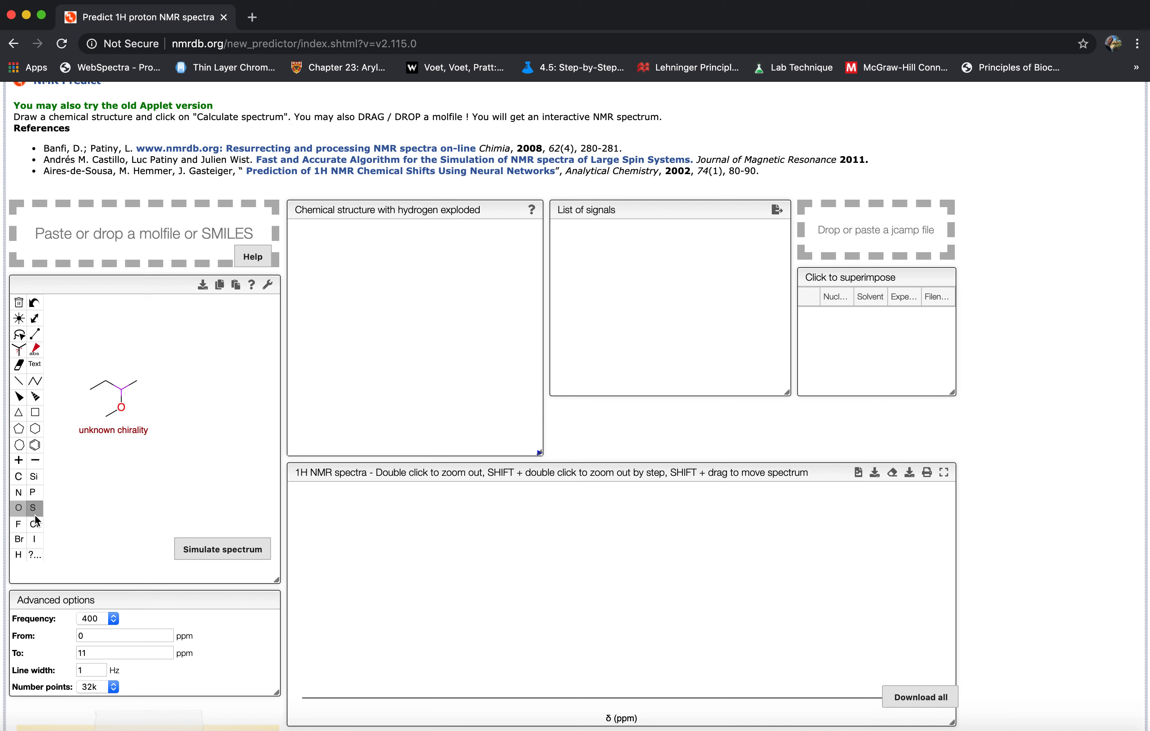
click(23, 541)
Add a methyl branch to the chain's second carbon and simulate the molecule's 1H NMR spectrum.
click(19, 381)
click(108, 381)
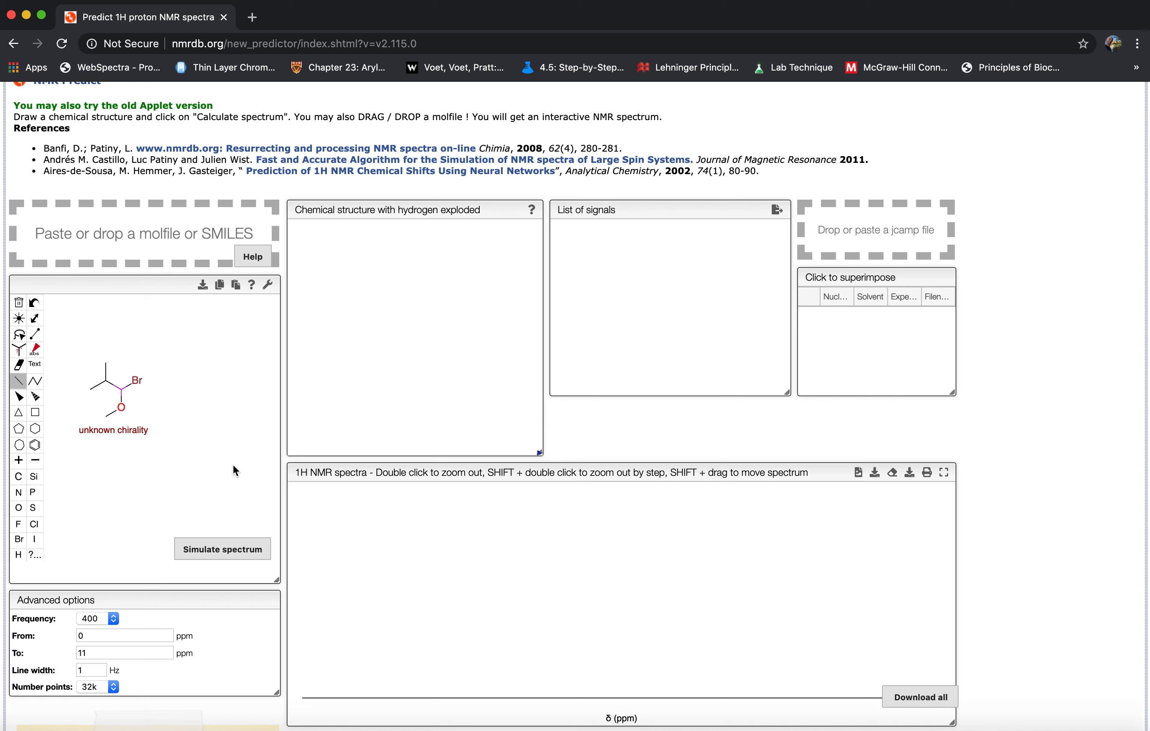
click(232, 551)
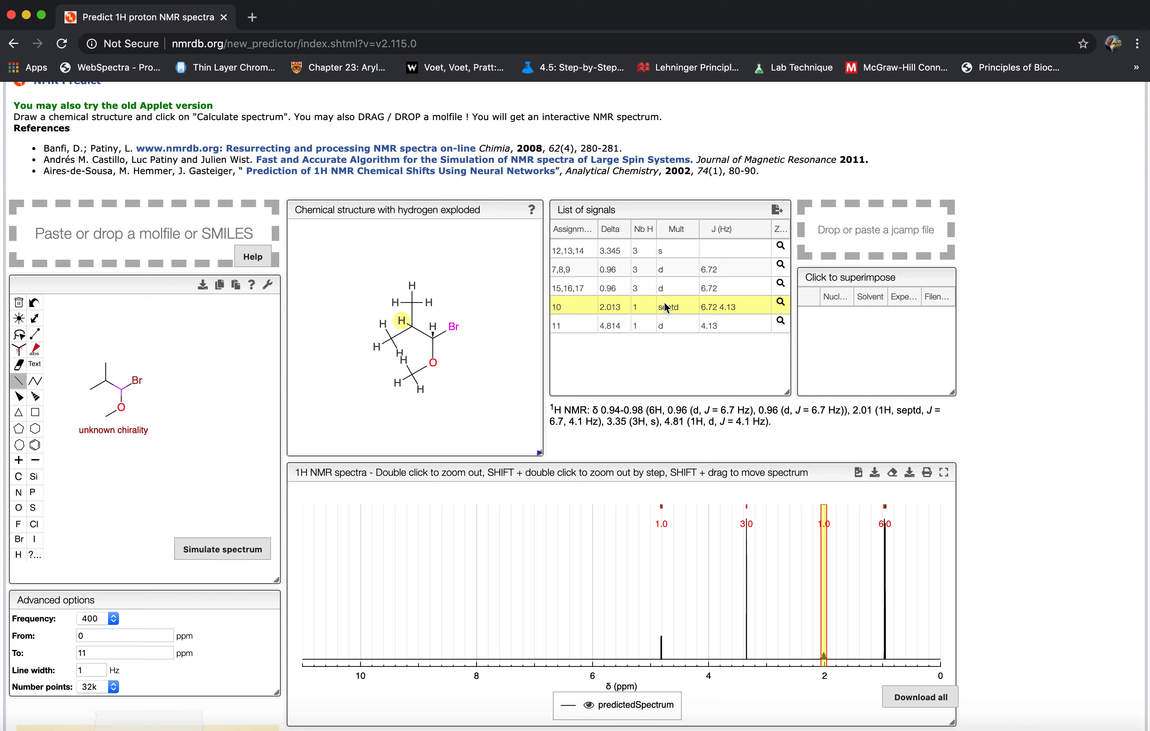
Zoom the spectrum to the signals of hydrogens 15,16,17 and 12,13,14, and restore the full spectrum.
click(668, 286)
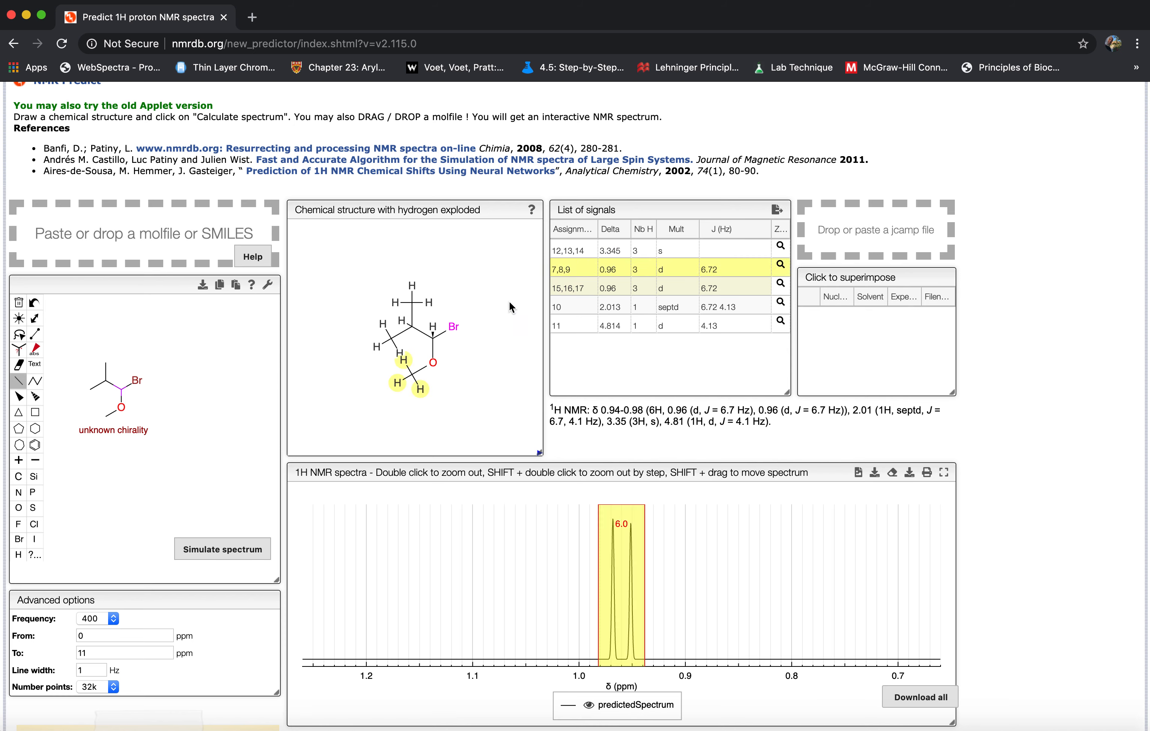
click(635, 255)
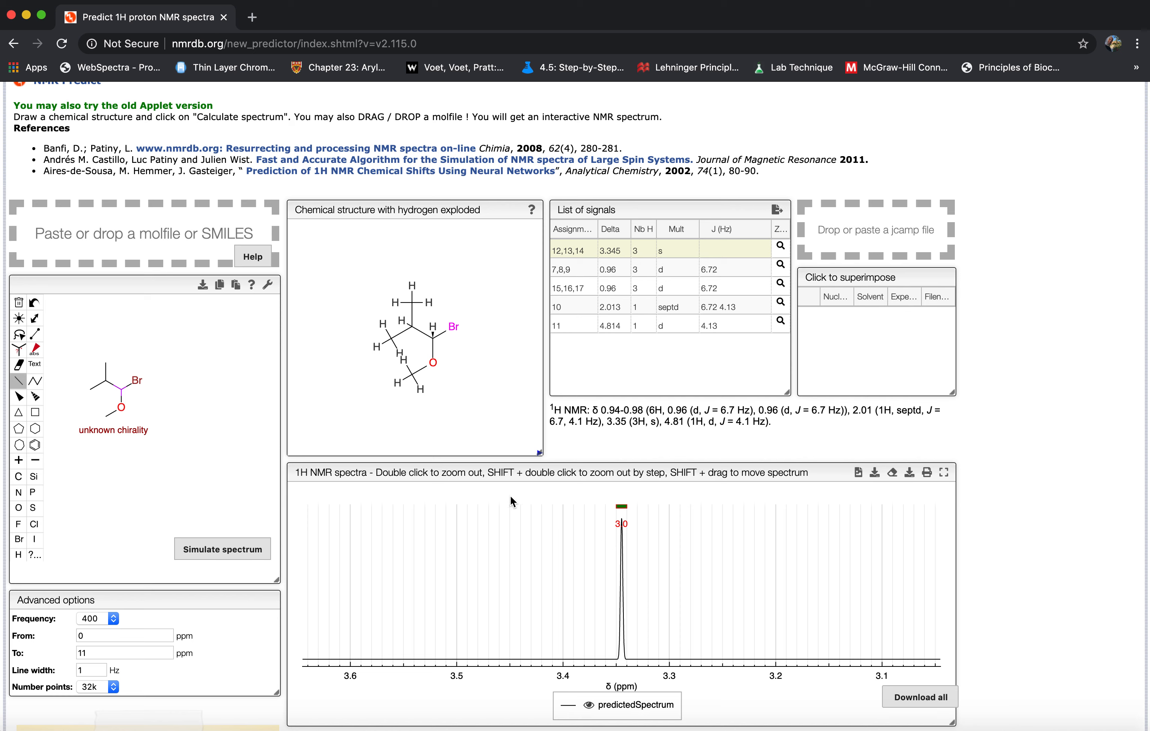
double_click(677, 551)
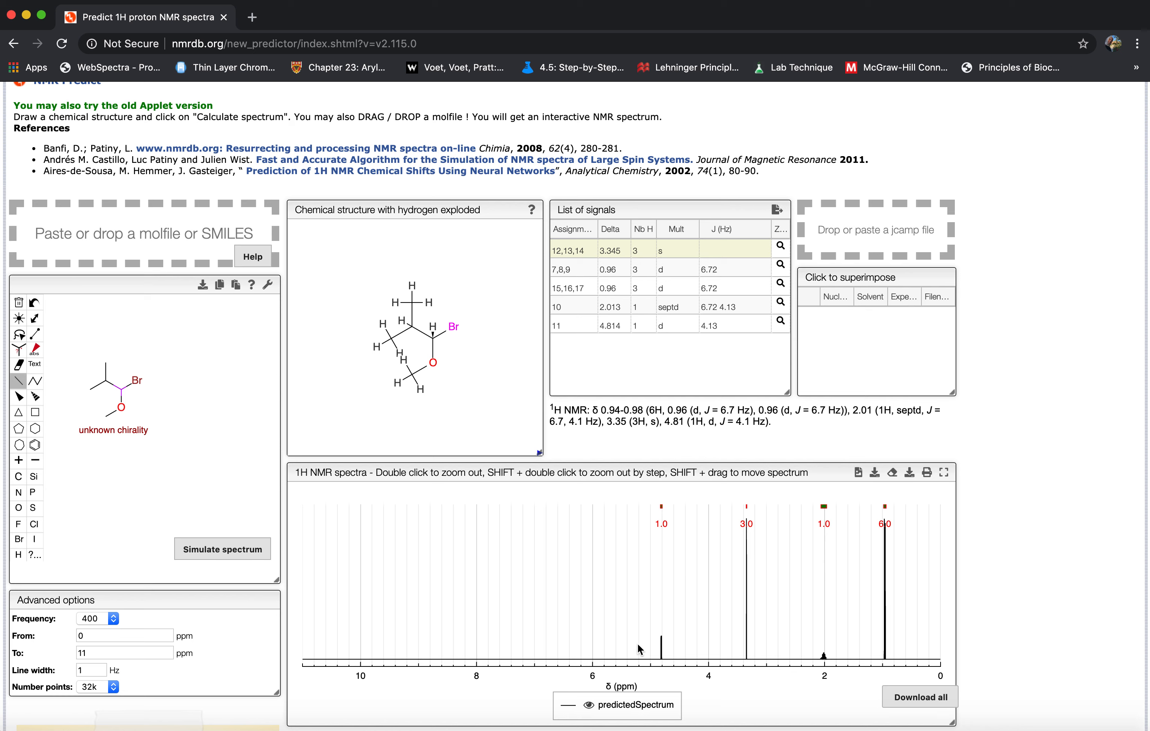
Zoom the spectrum to the region from about 5.0 to 0.7 ppm and rescale the peak heights to examine the signals.
drag(650, 648, 901, 646)
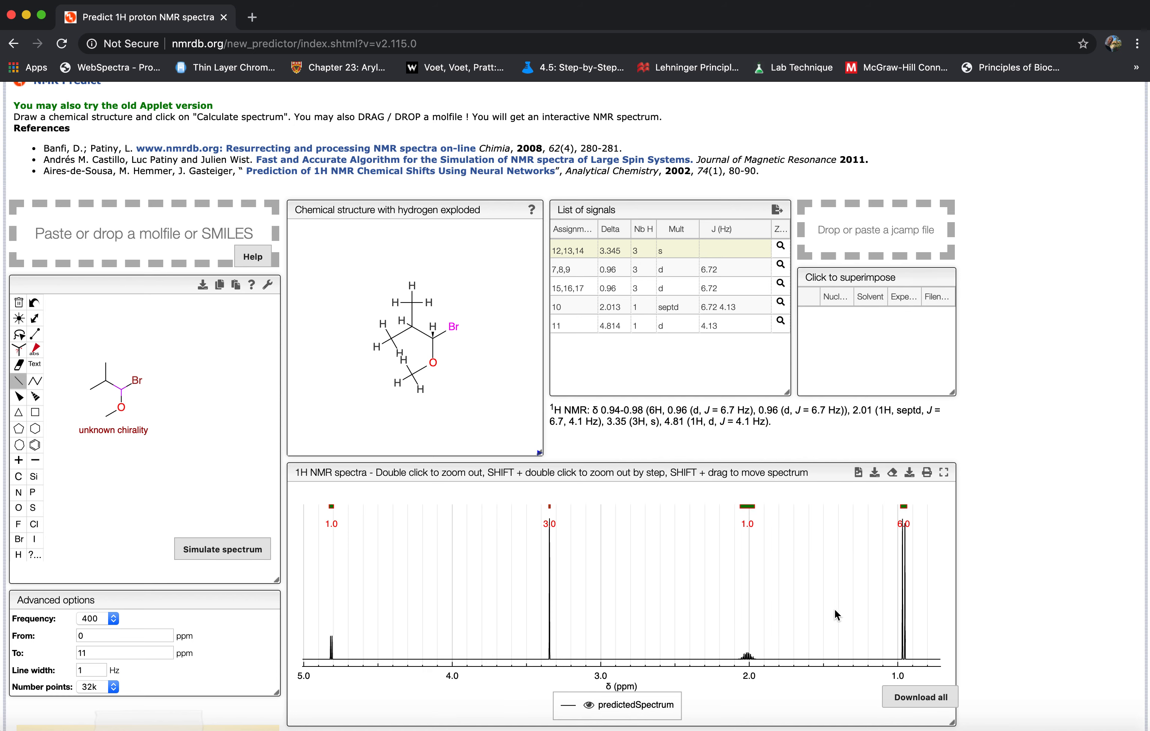
scroll(835, 609, up, 5)
scroll(835, 610, down, 5)
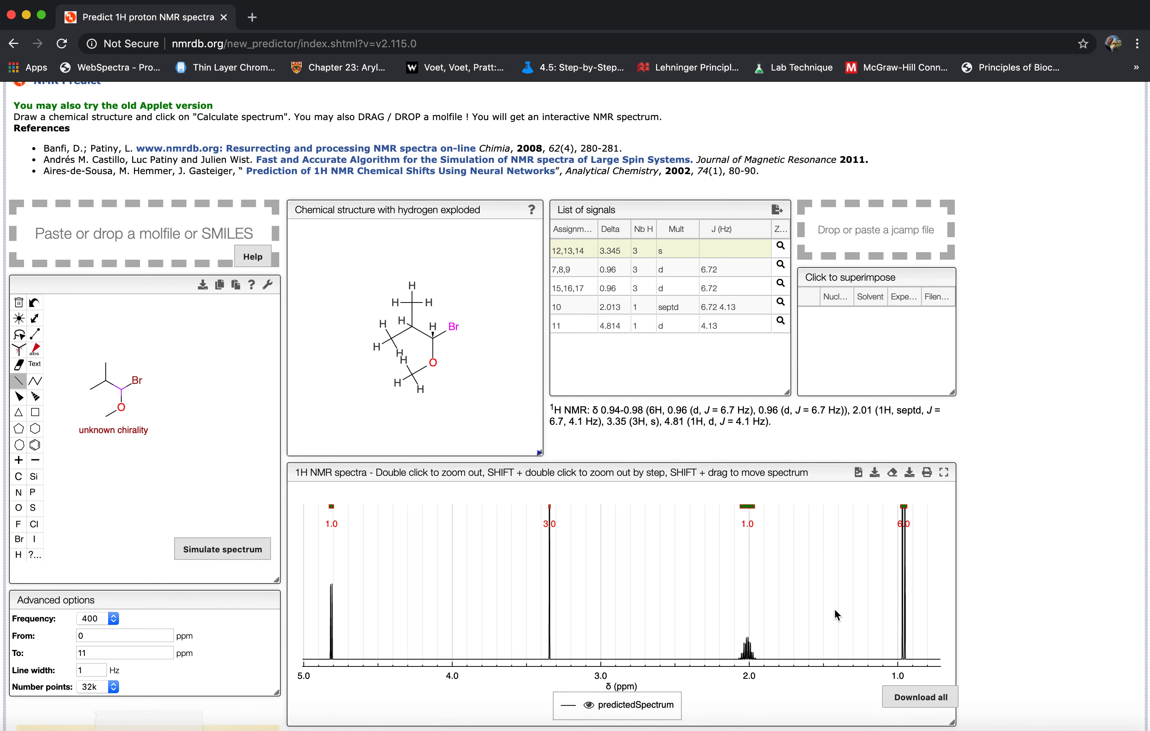
scroll(835, 611, down, 2)
scroll(835, 610, up, 3)
scroll(836, 610, down, 3)
scroll(835, 609, down, 1)
scroll(834, 609, up, 3)
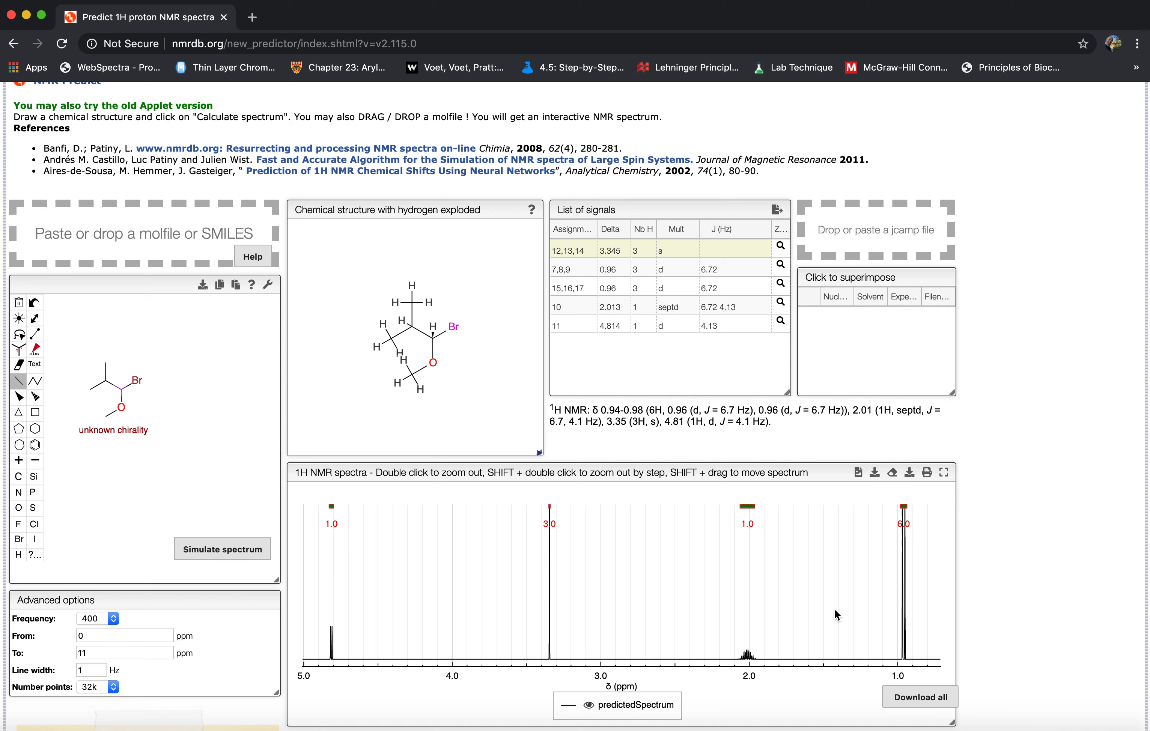
Zoom in on the multiplet near 2.0 ppm, rescale its peaks to examine the splitting, and restore the full spectrum.
drag(734, 641, 760, 637)
scroll(698, 640, up, 3)
scroll(698, 641, down, 2)
scroll(697, 640, up, 2)
scroll(698, 640, down, 2)
scroll(697, 641, up, 2)
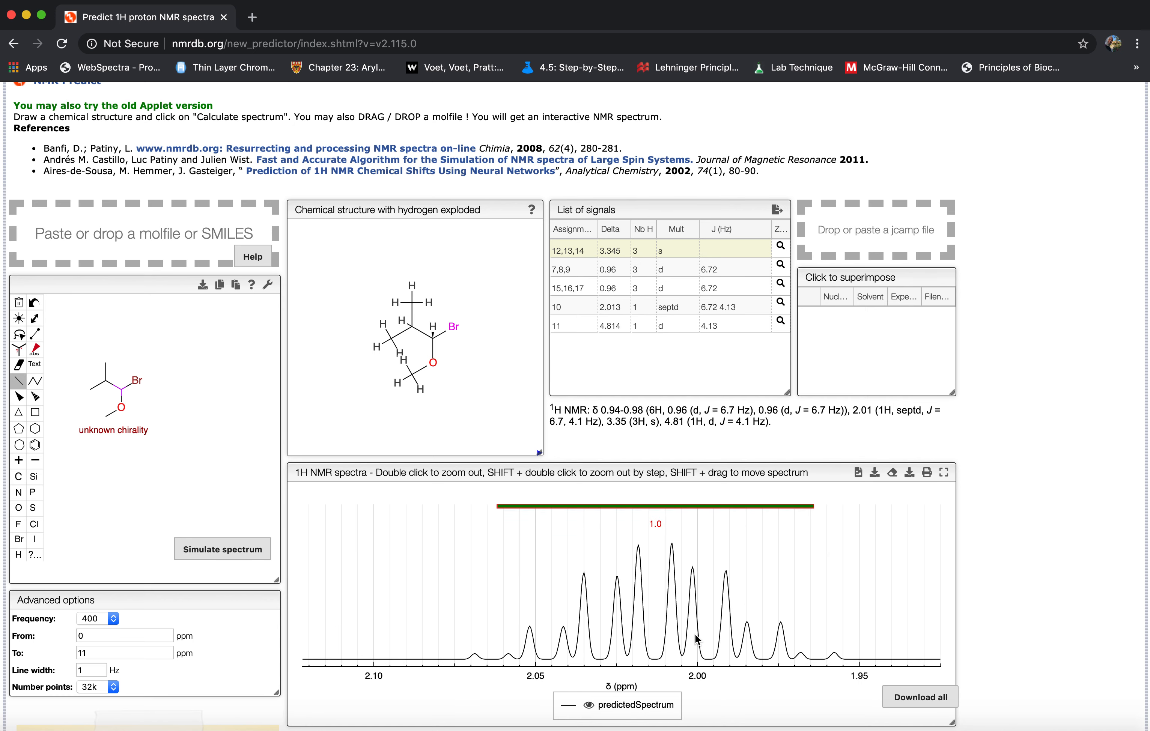
double_click(757, 583)
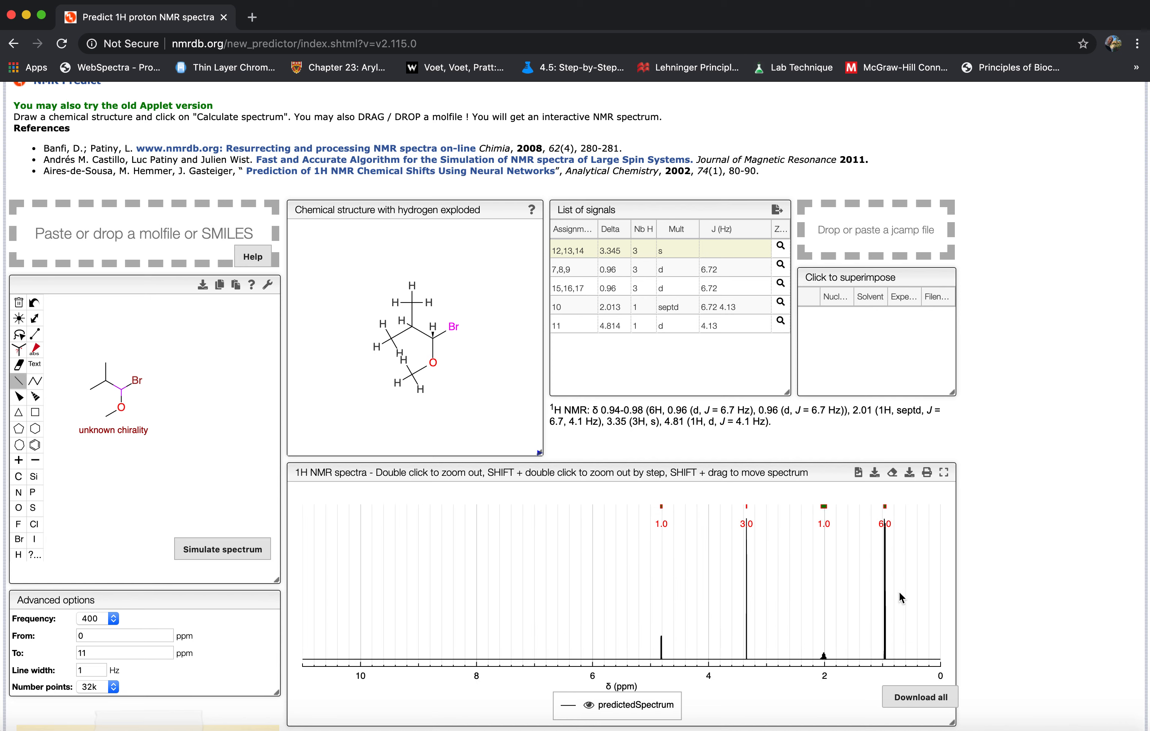
Zoom in on the doublet near 0.96 ppm and view the listed signals of hydrogens 15,16,17, 12,13,14 and 11.
drag(878, 599, 892, 602)
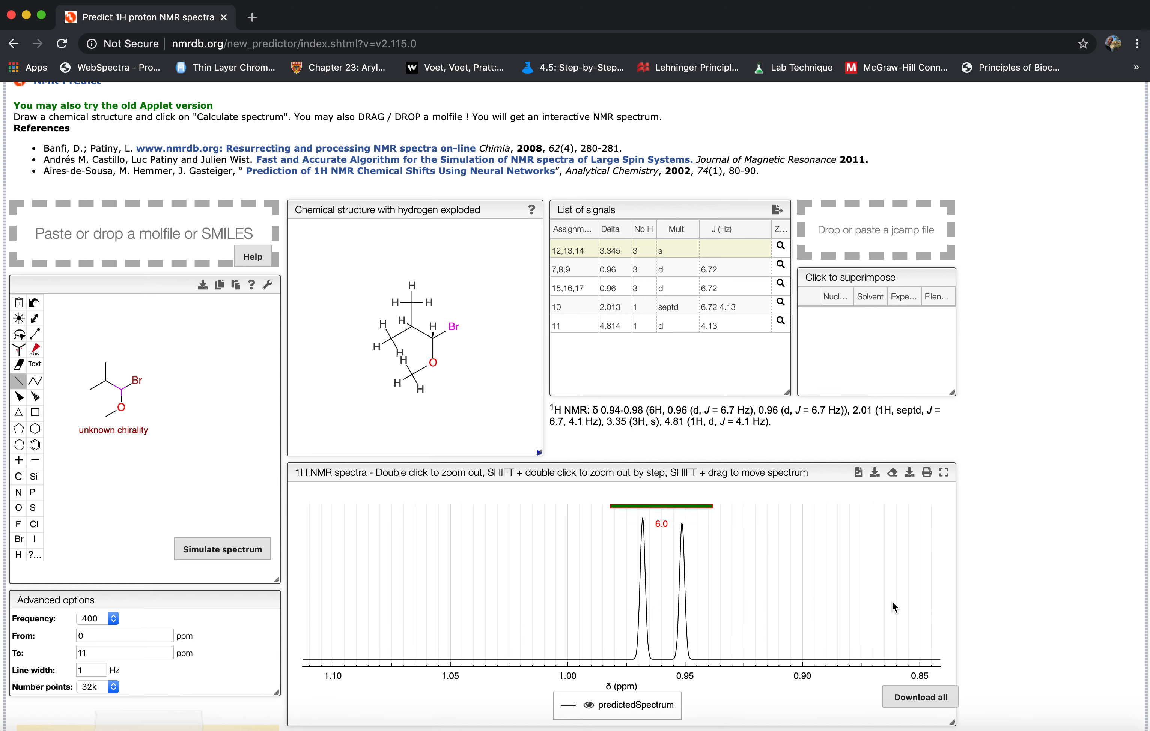
click(689, 284)
click(687, 253)
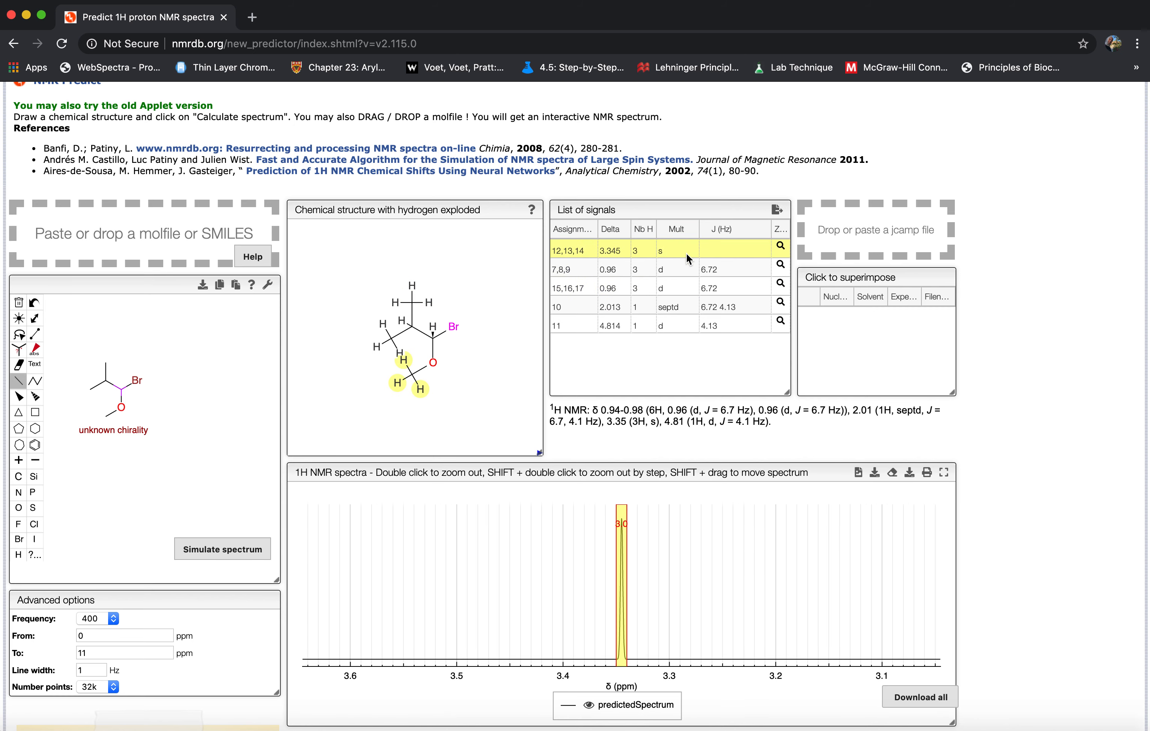
click(679, 322)
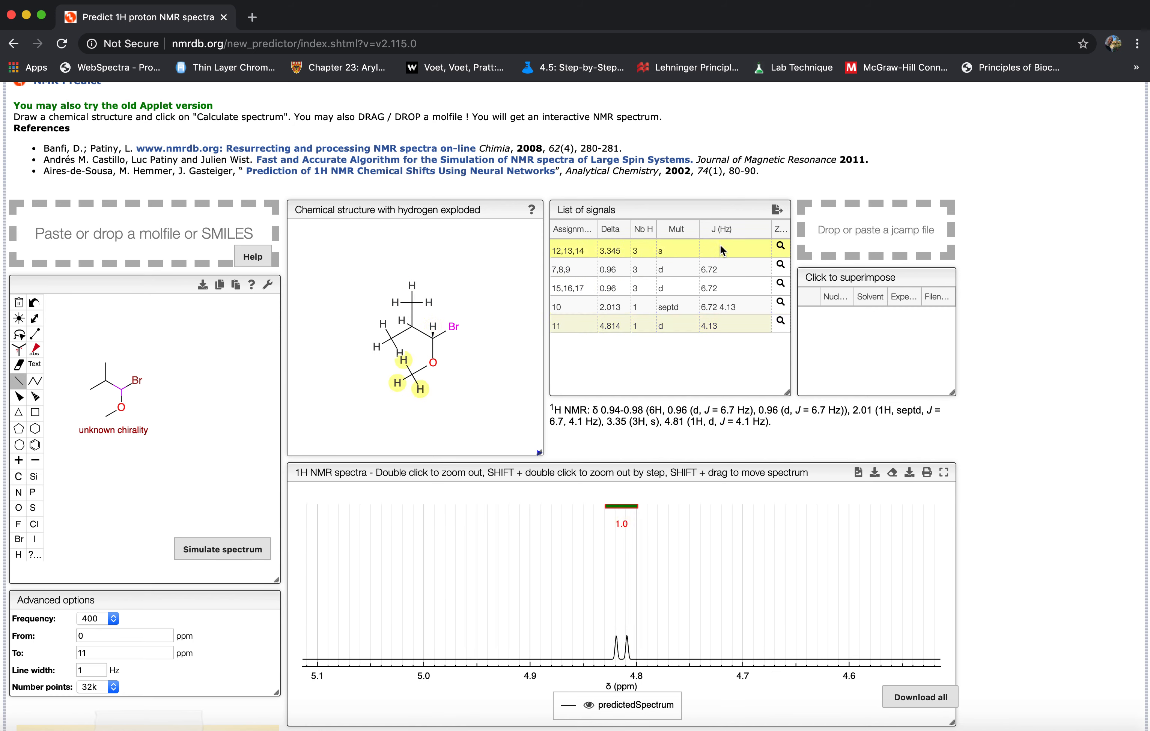
Show the signal of hydrogen 10 from the signal list, rescale its peaks to examine the splitting, and restore the full spectrum.
click(669, 304)
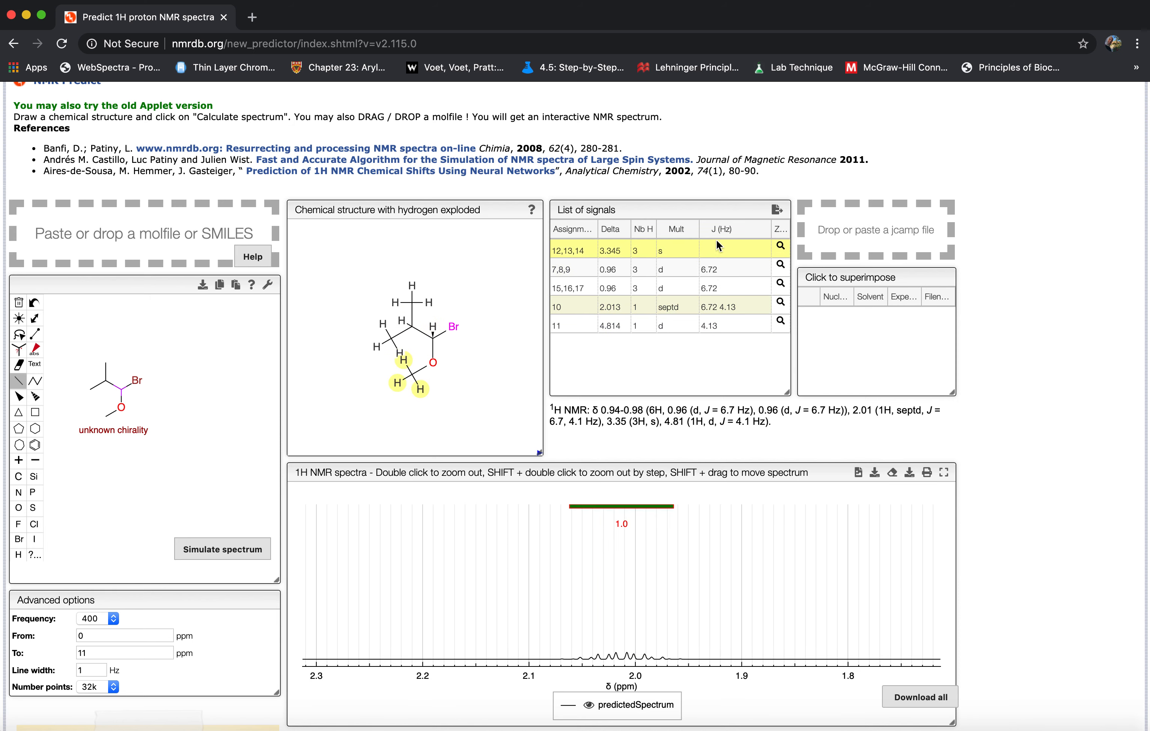
scroll(639, 607, up, 3)
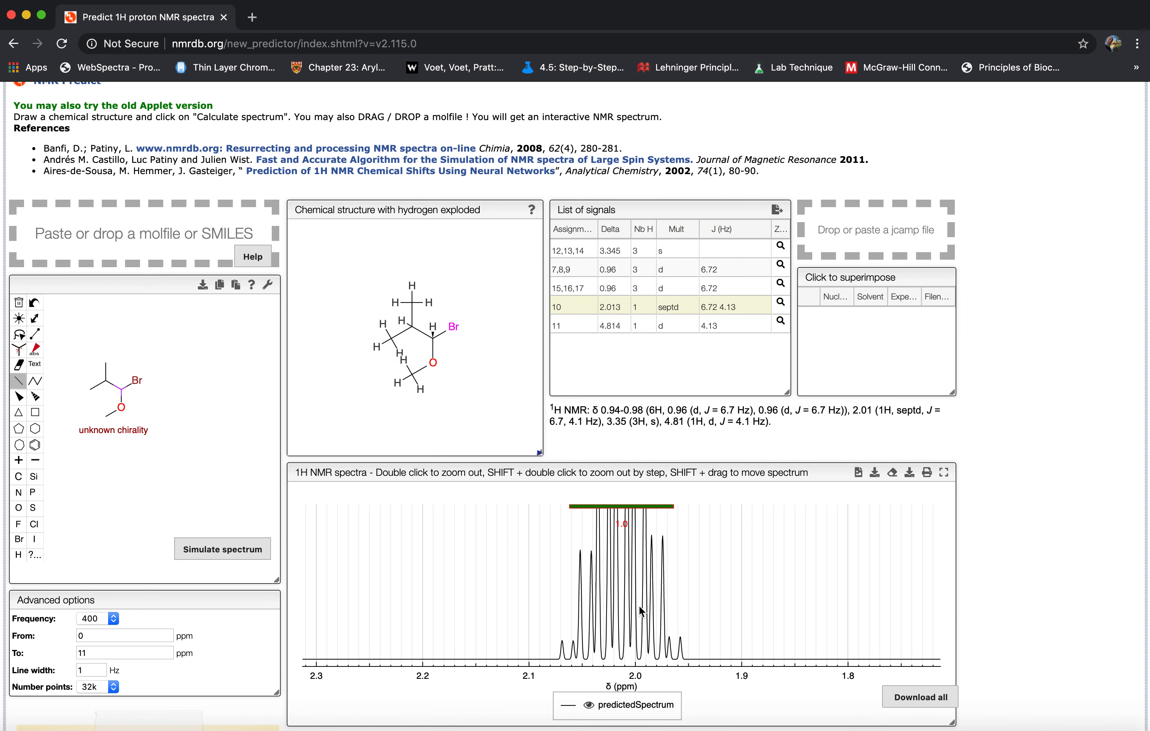
double_click(674, 595)
drag(739, 597, 761, 598)
double_click(690, 602)
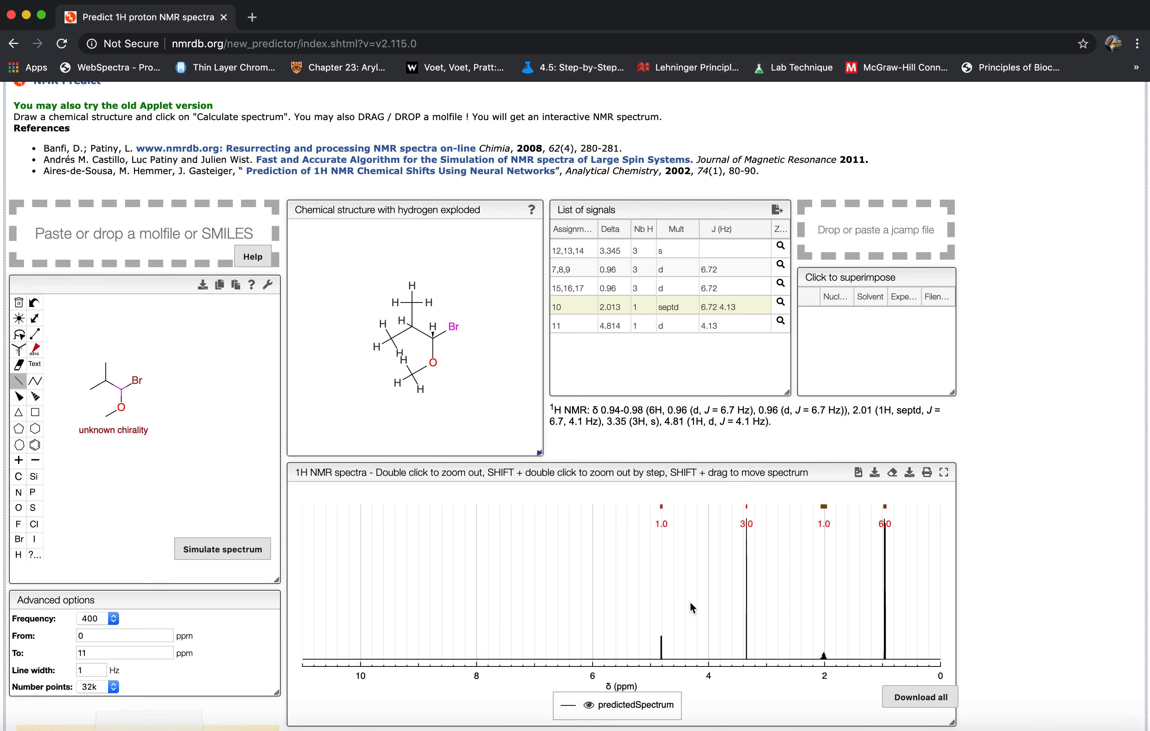
Zoom in on the doublet near 4.81 ppm, rescale its peak heights, and restore the full spectrum.
drag(663, 656, 668, 656)
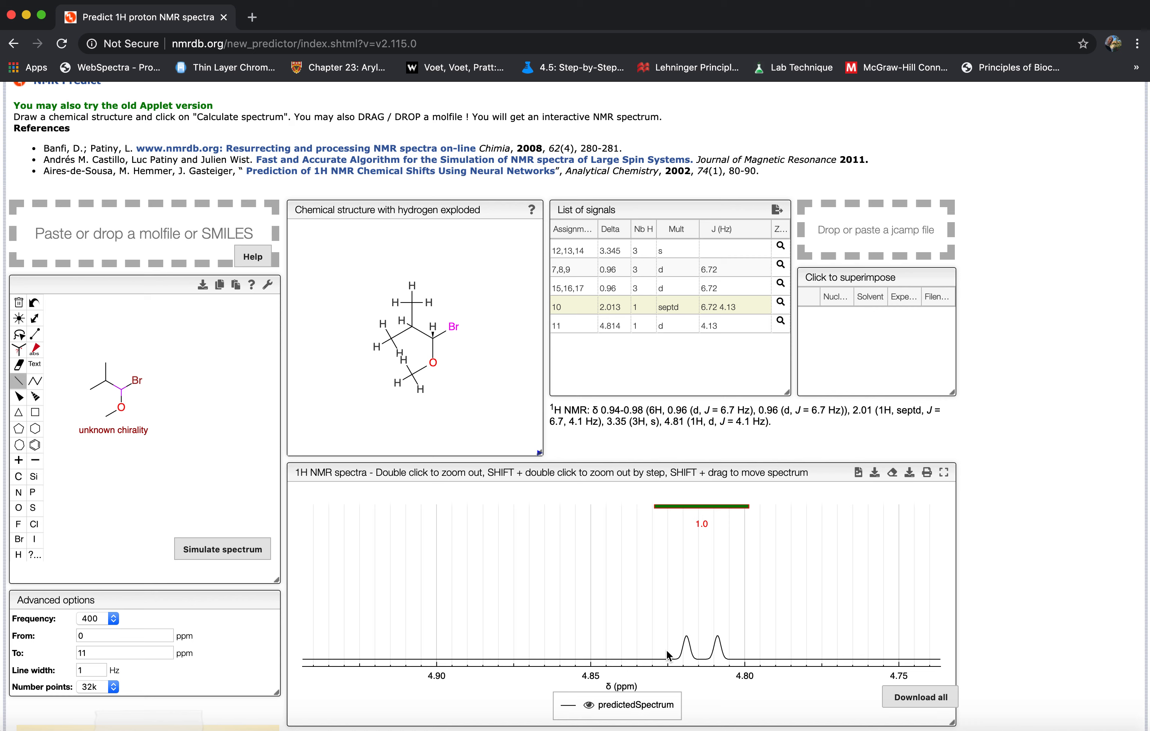
scroll(668, 656, up, 5)
scroll(667, 656, down, 4)
double_click(685, 603)
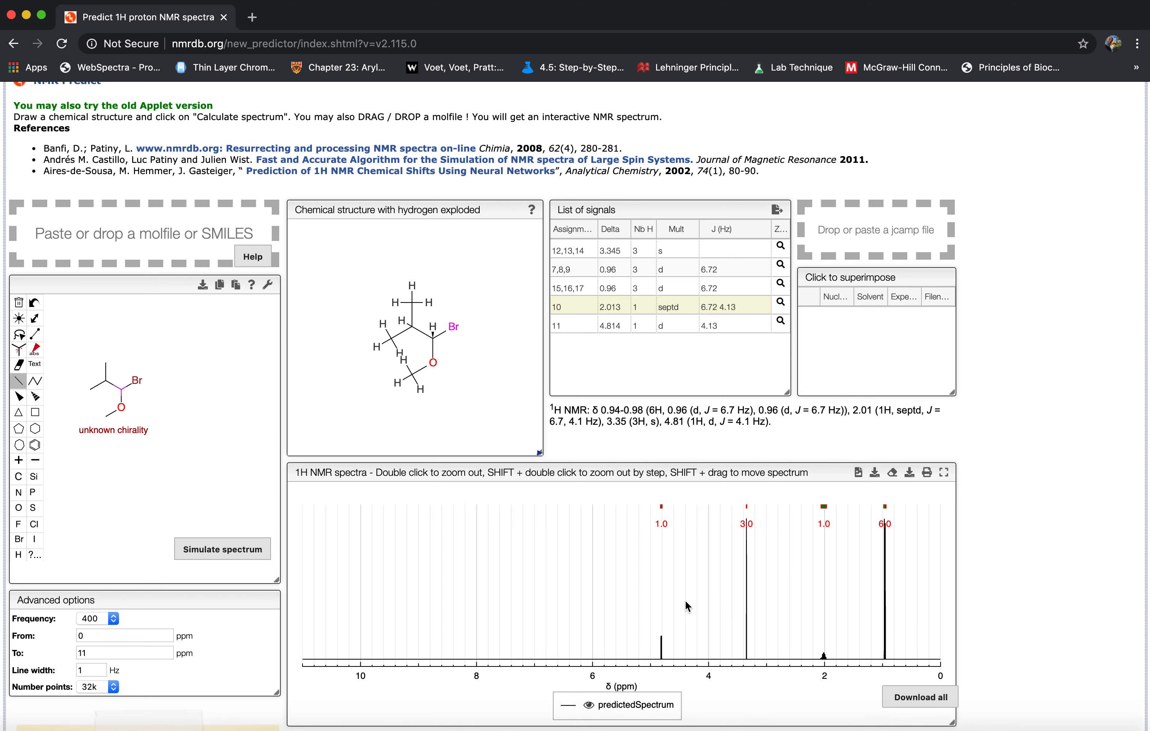
Zoom in on the singlet near 3.35 ppm and view the listed signals of hydrogens 7,8,9, 10 and 12,13,14.
drag(733, 620, 754, 617)
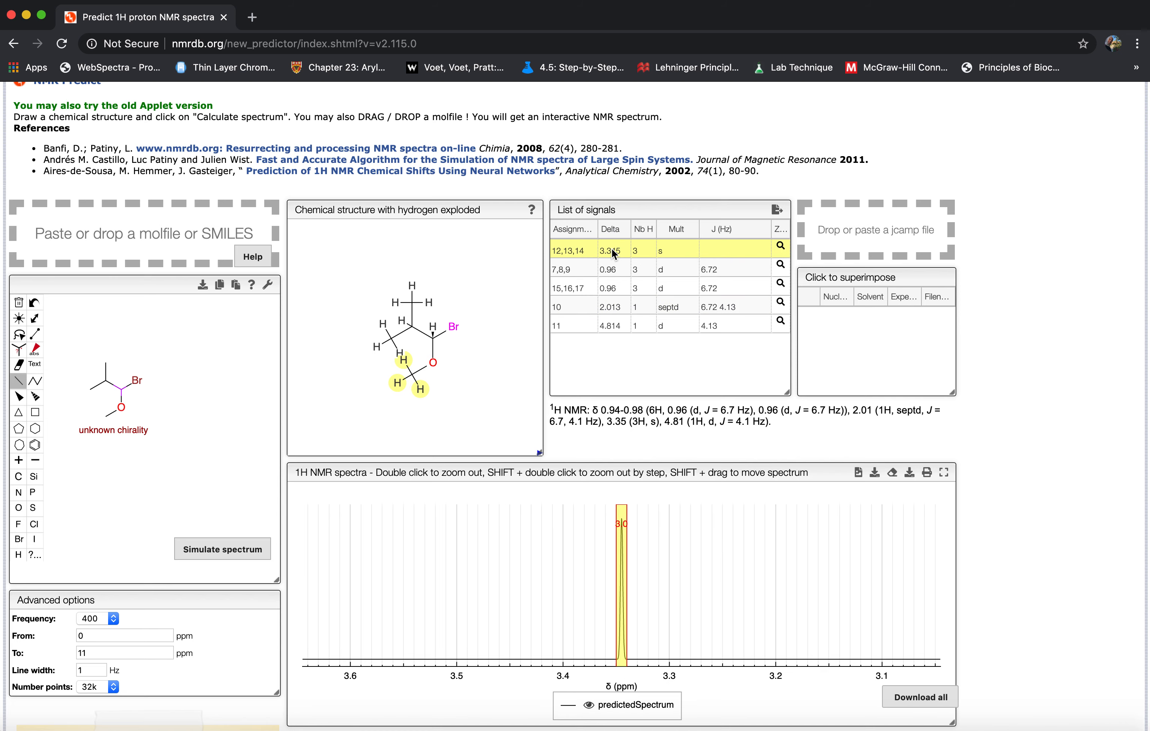
click(612, 266)
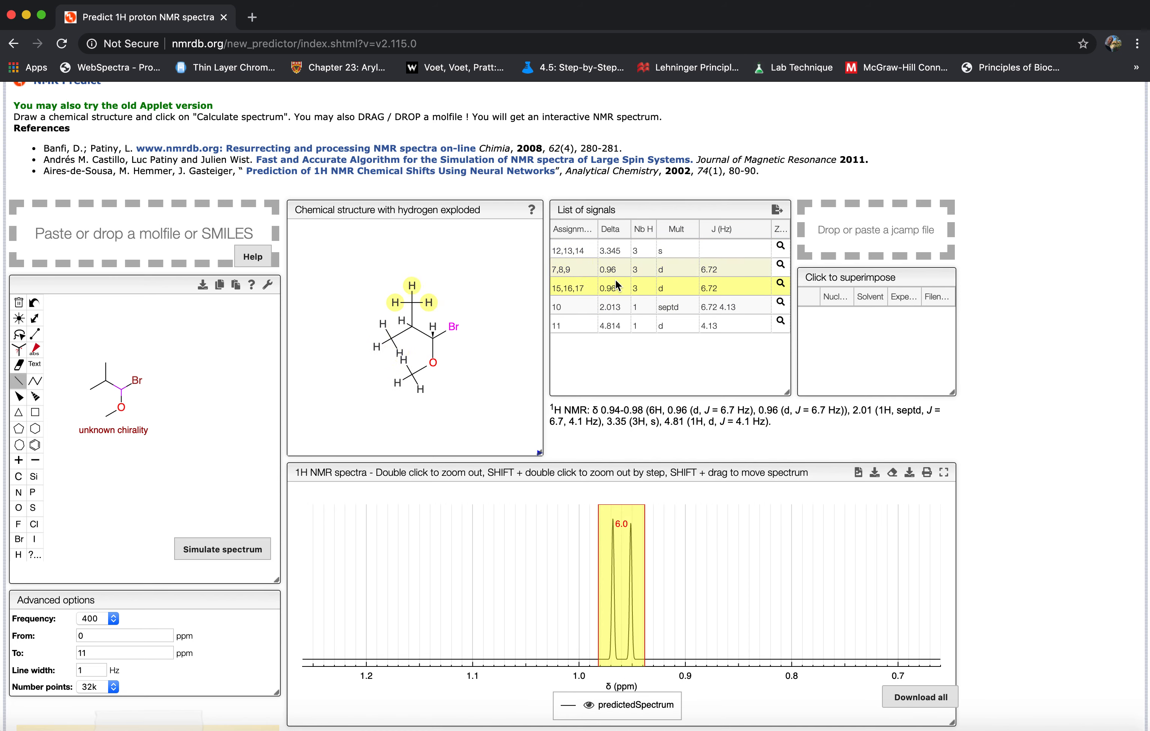
click(611, 329)
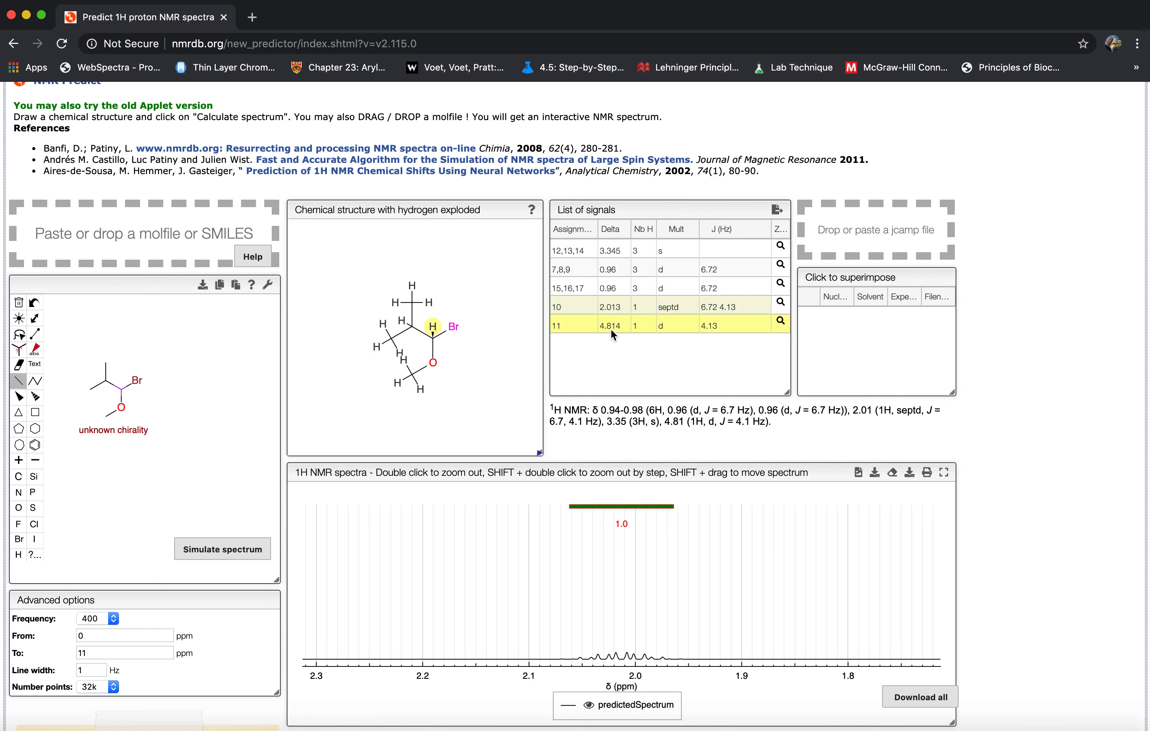
click(618, 256)
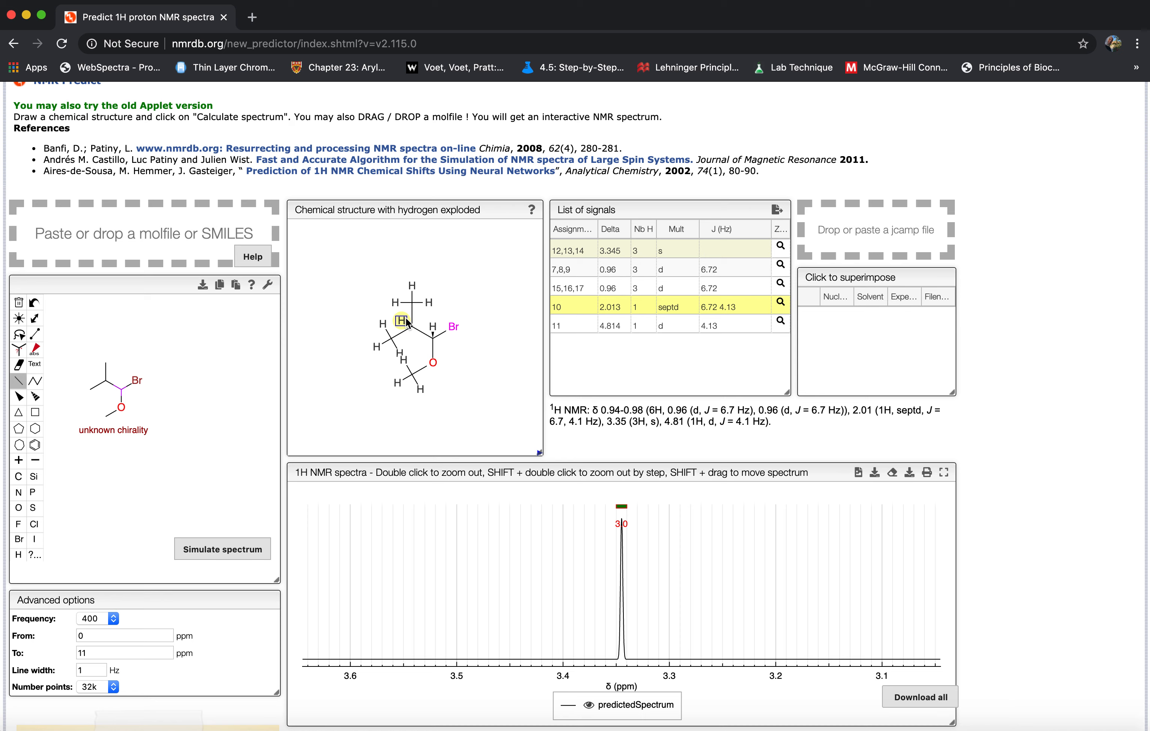
View the septet-type signal of hydrogen 10, enlarge its peaks, and return to the full spectrum.
click(686, 308)
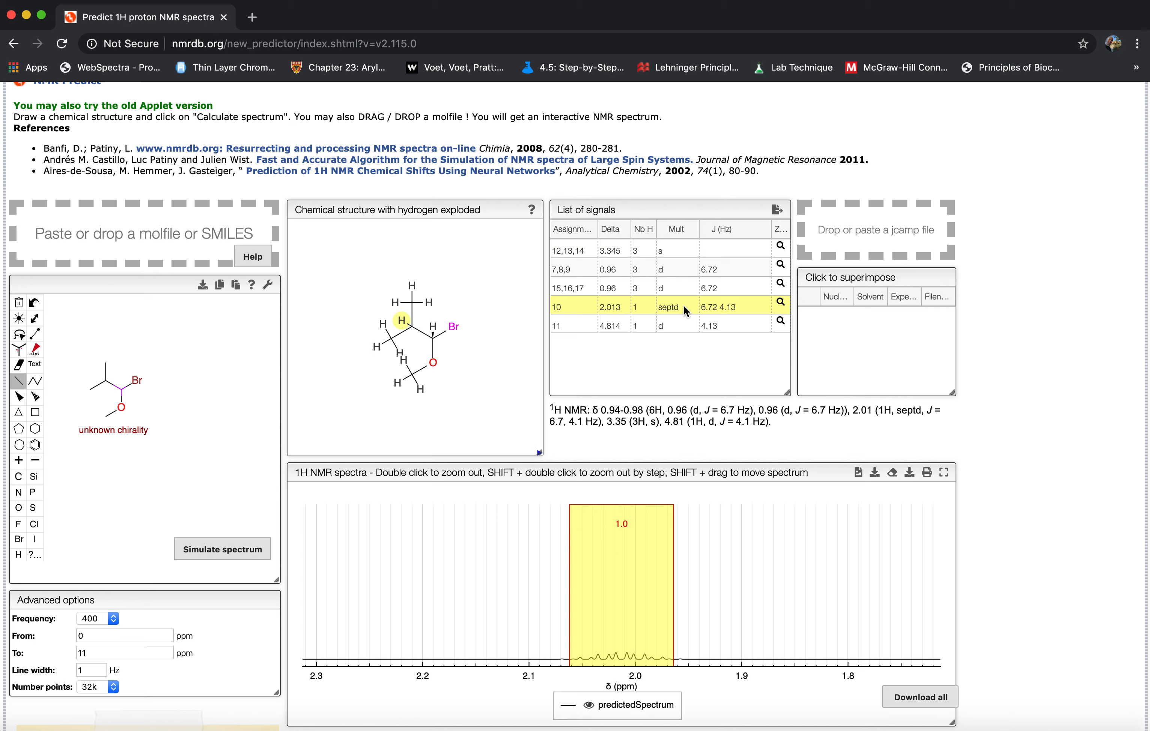
scroll(670, 568, up, 3)
scroll(670, 567, up, 1)
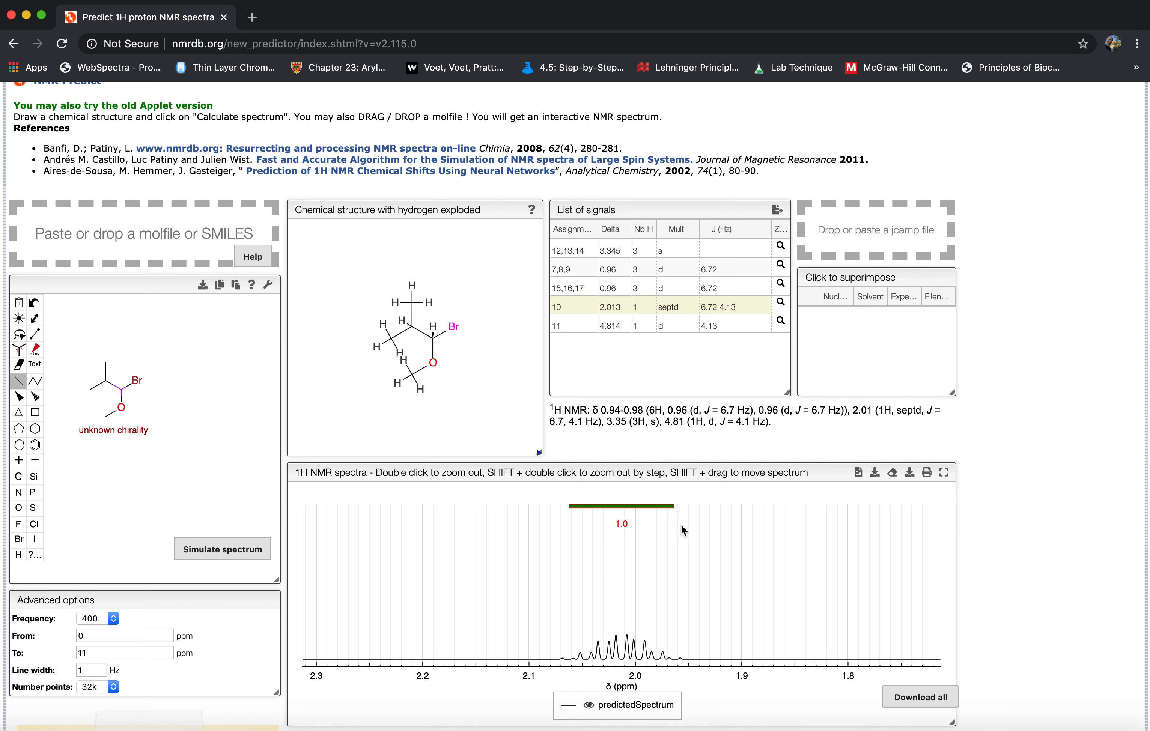
double_click(690, 547)
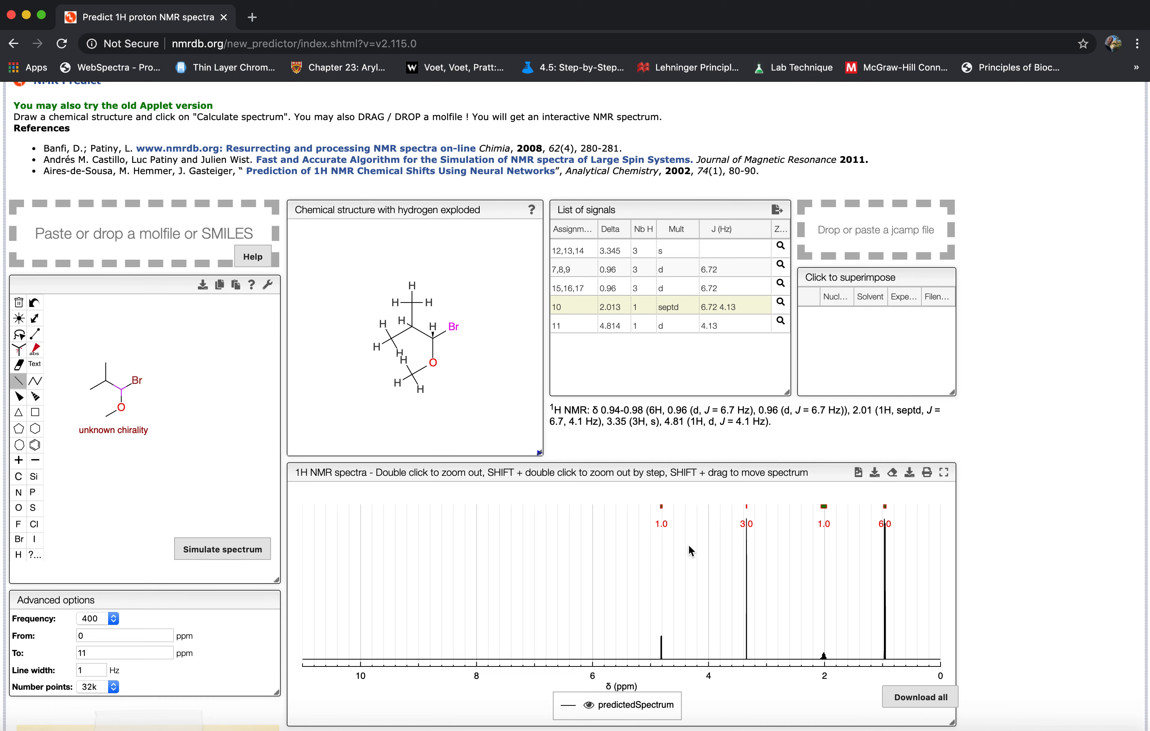
Open the 13C NMR prediction page and agree to submit the structure to the server.
scroll(231, 420, up, 3)
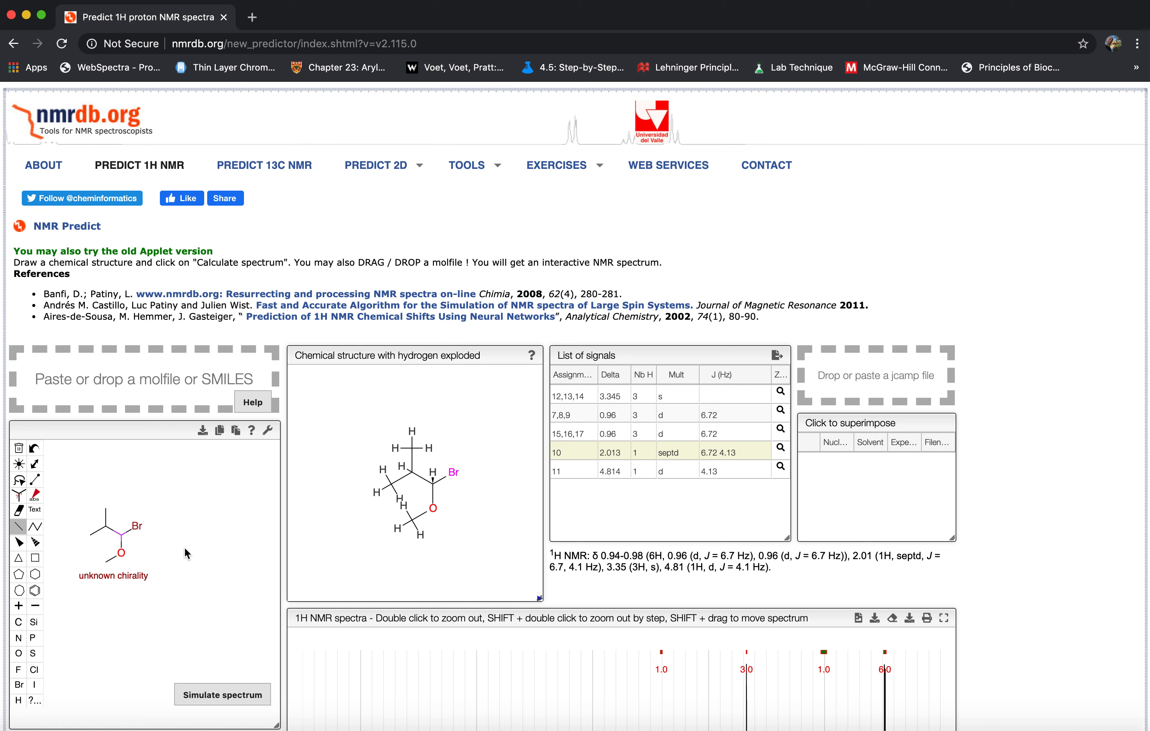
click(272, 166)
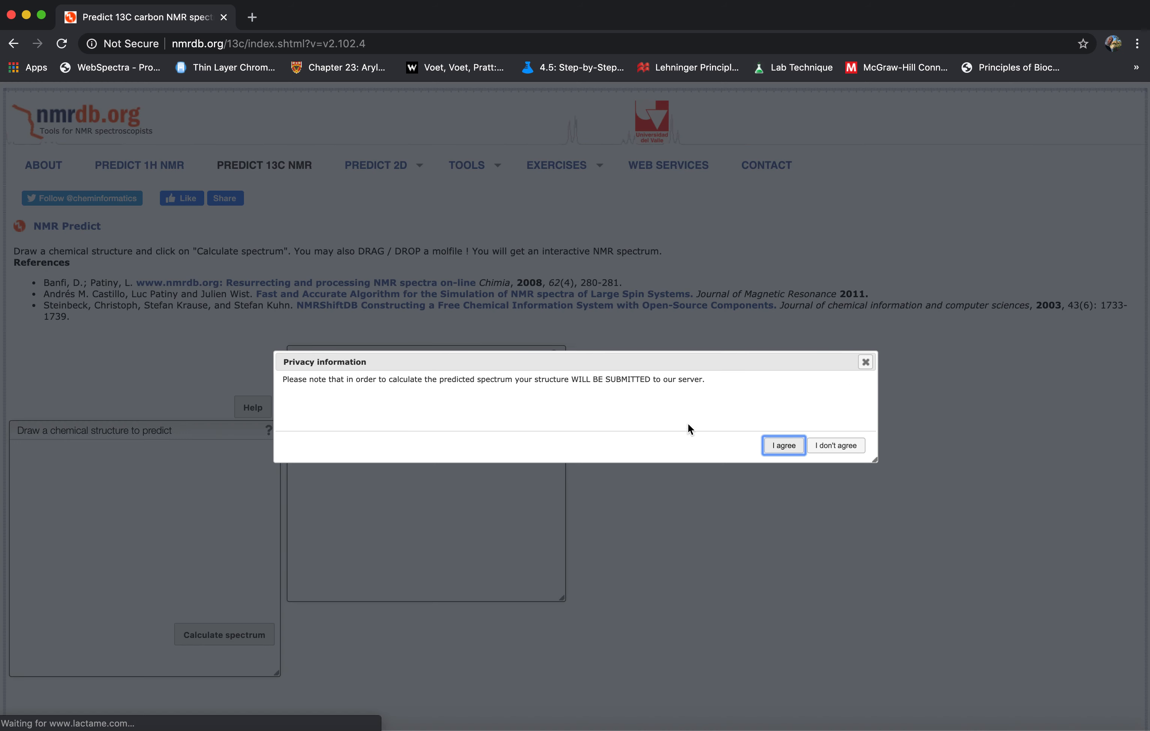
click(784, 446)
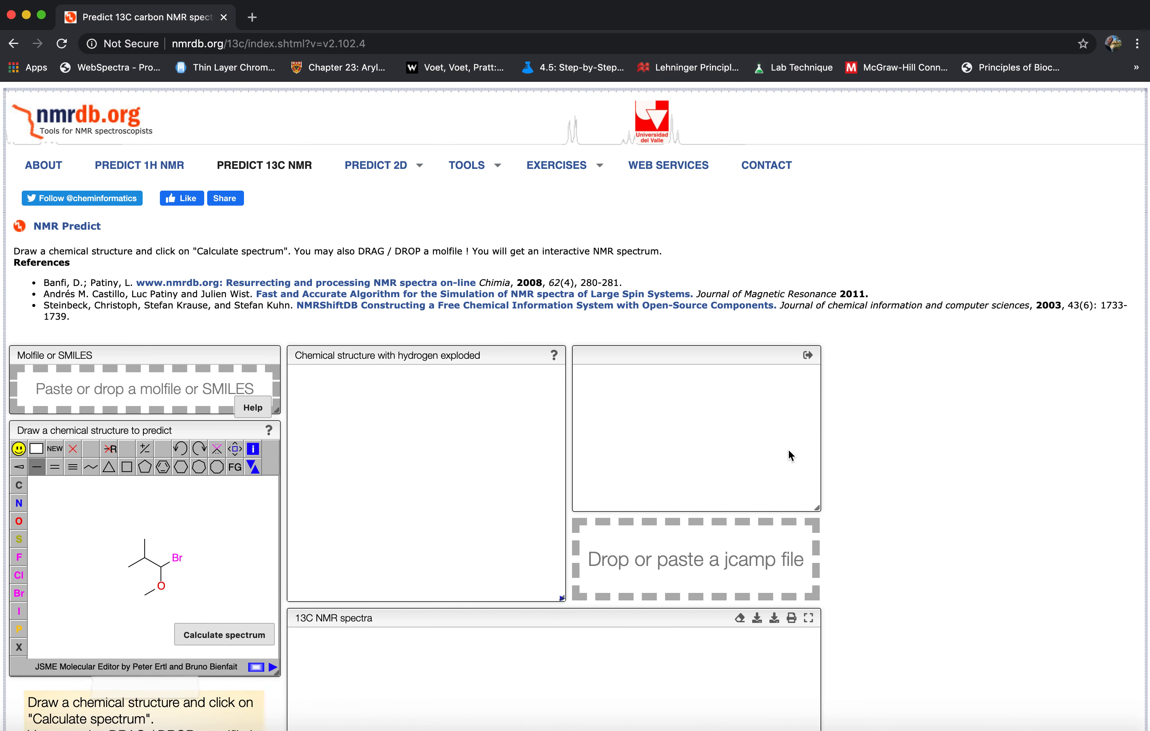
Calculate the 13C NMR spectrum of the brominated methyl ether and rescale its peaks to examine them.
click(246, 636)
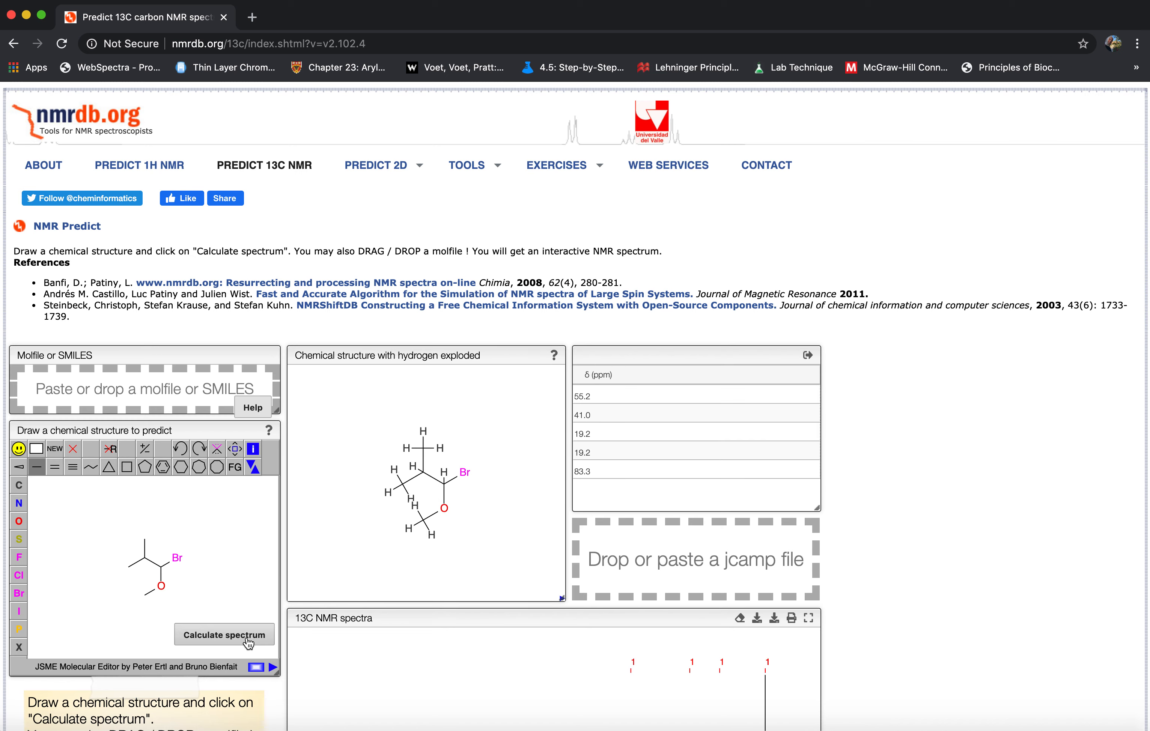
scroll(604, 604, down, 5)
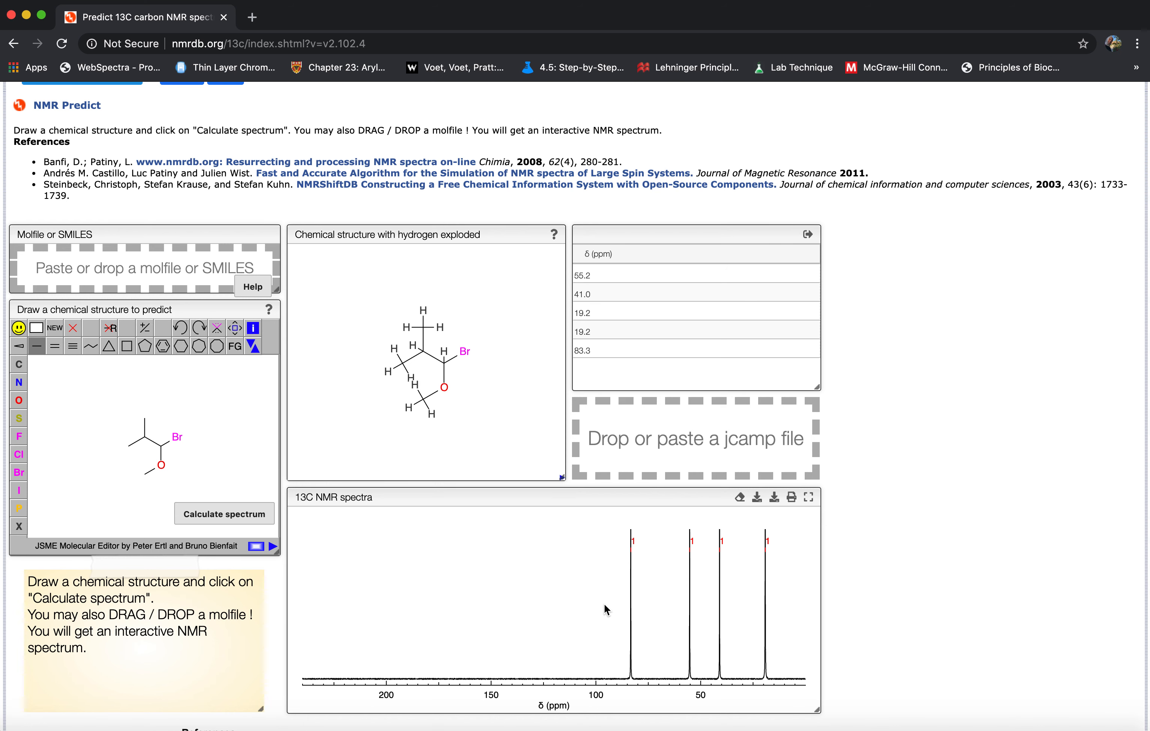
scroll(607, 610, down, 2)
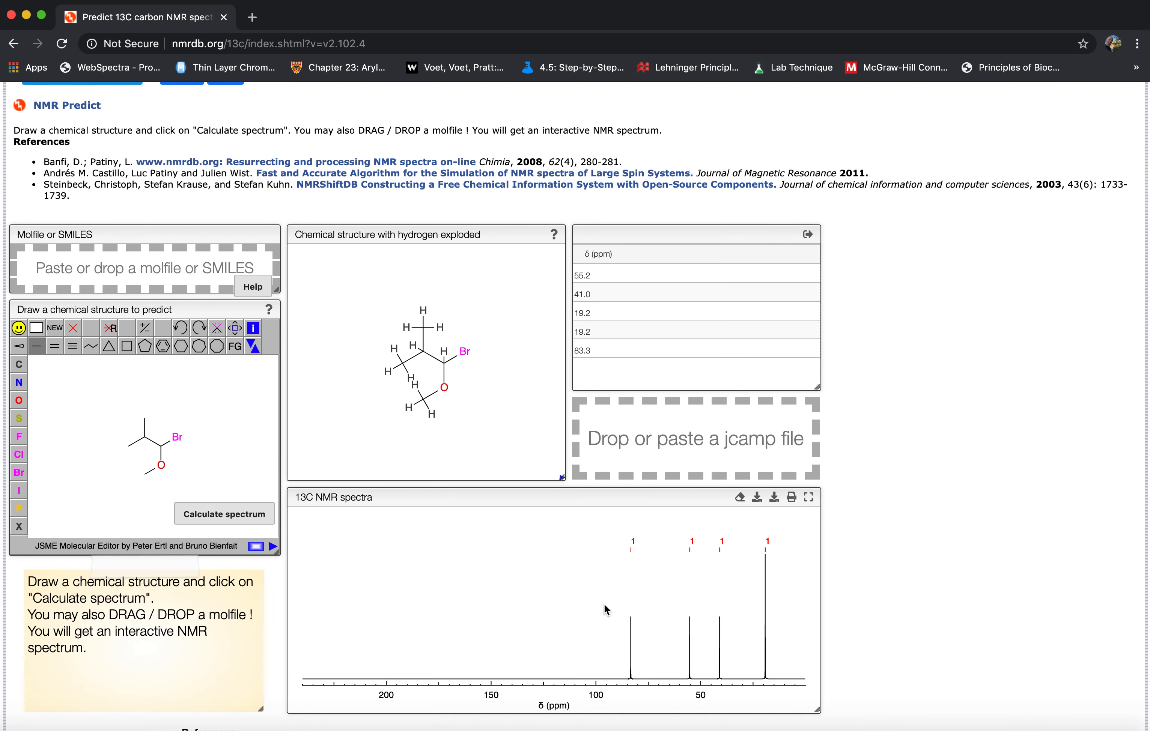